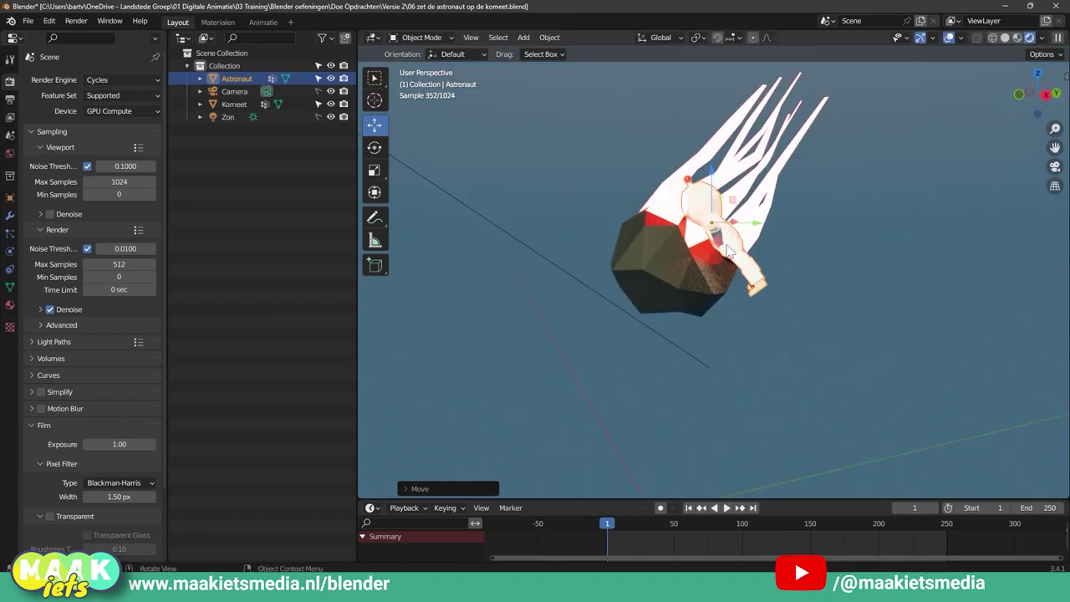
Confirm the astronaut's new position on the comet and orbit the view around it.
click(594, 190)
middle_drag(643, 225, 761, 283)
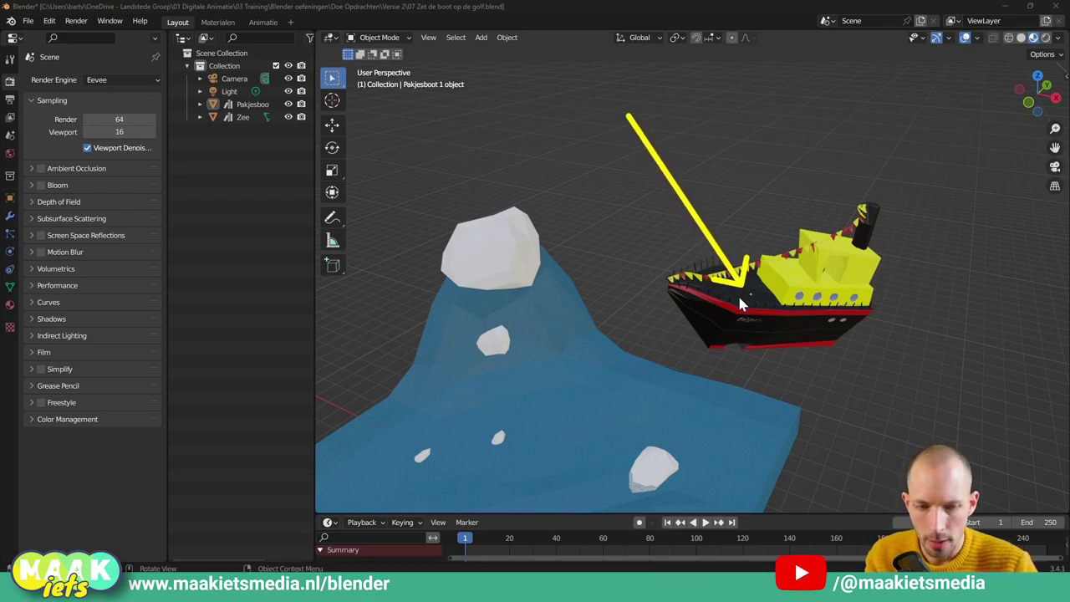
Select the Zee sea, then select the Pakjesboot boat and view it from low at the side.
mouse_move(740, 305)
middle_down()
mouse_move(562, 373)
mouse_move(629, 368)
middle_up()
click(562, 374)
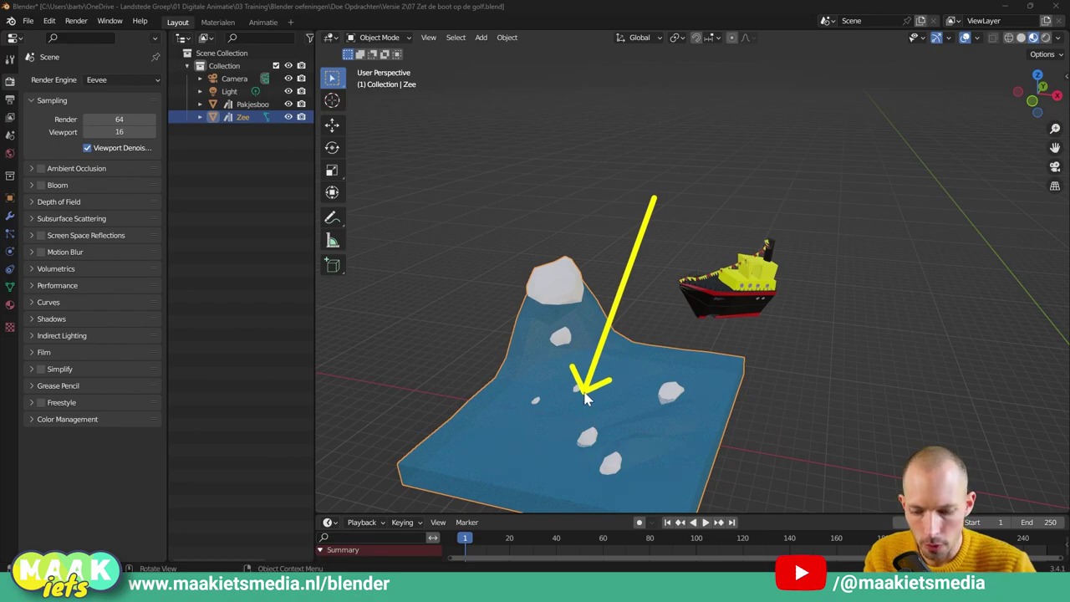
scroll(726, 263, up, 3)
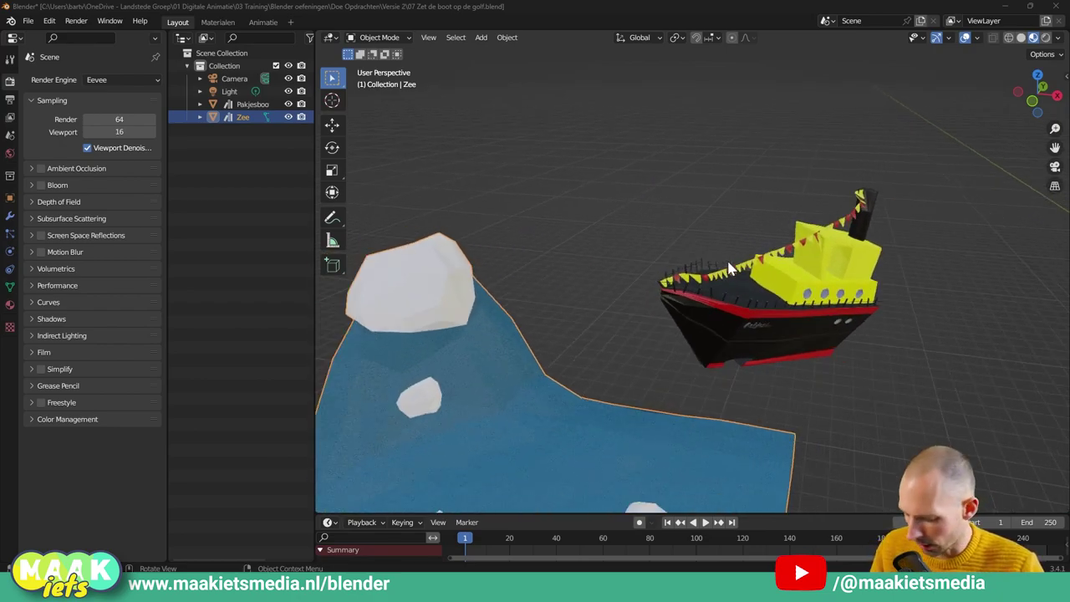
mouse_move(726, 266)
middle_down()
mouse_move(660, 268)
mouse_move(623, 229)
middle_up()
scroll(656, 268, down, 1)
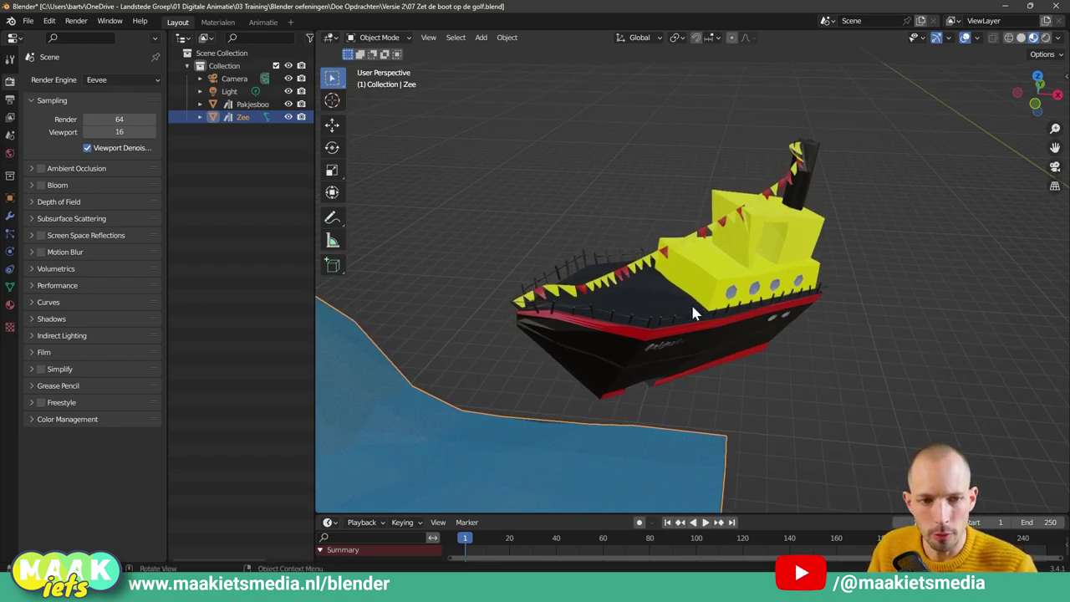
click(709, 317)
mouse_move(759, 348)
middle_down()
mouse_move(679, 276)
mouse_move(701, 303)
middle_up()
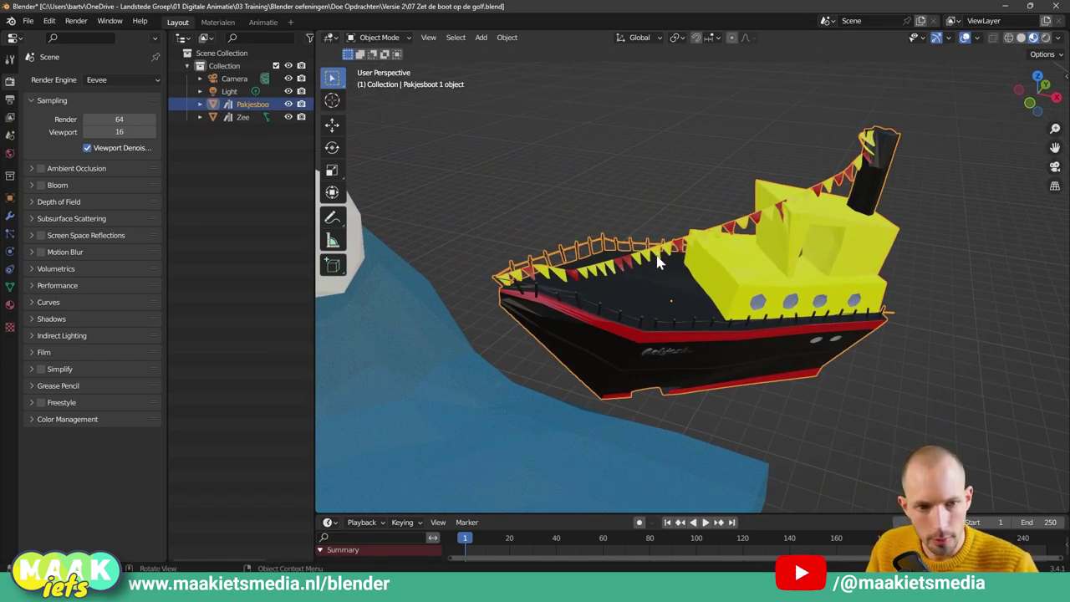
Move the Pakjesboot boat down to a slightly lower position.
key(g)
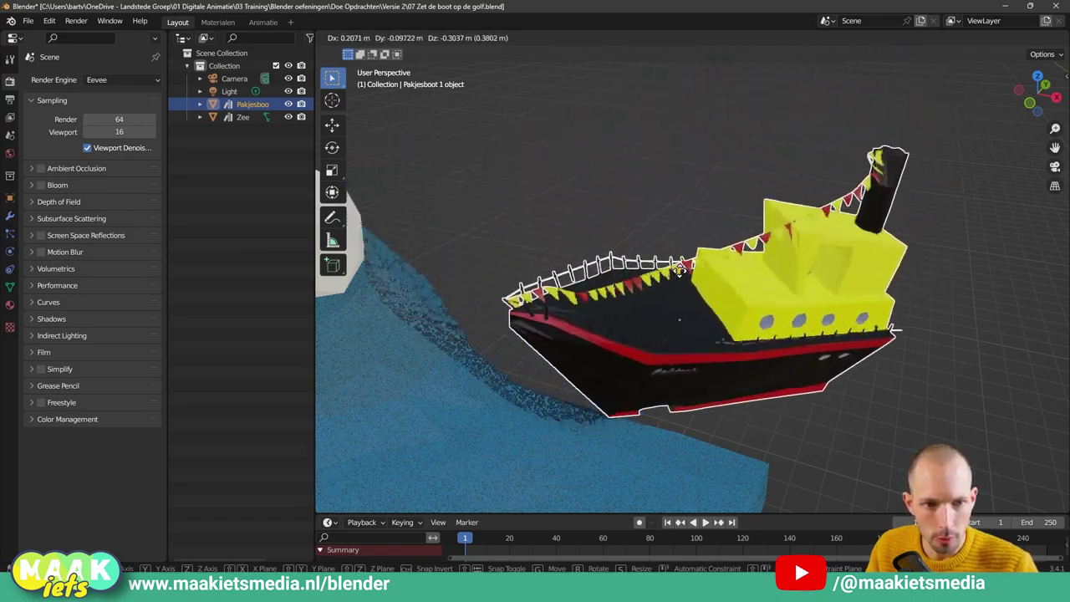
click(663, 249)
mouse_move(662, 243)
middle_down()
mouse_move(711, 316)
mouse_move(739, 327)
middle_up()
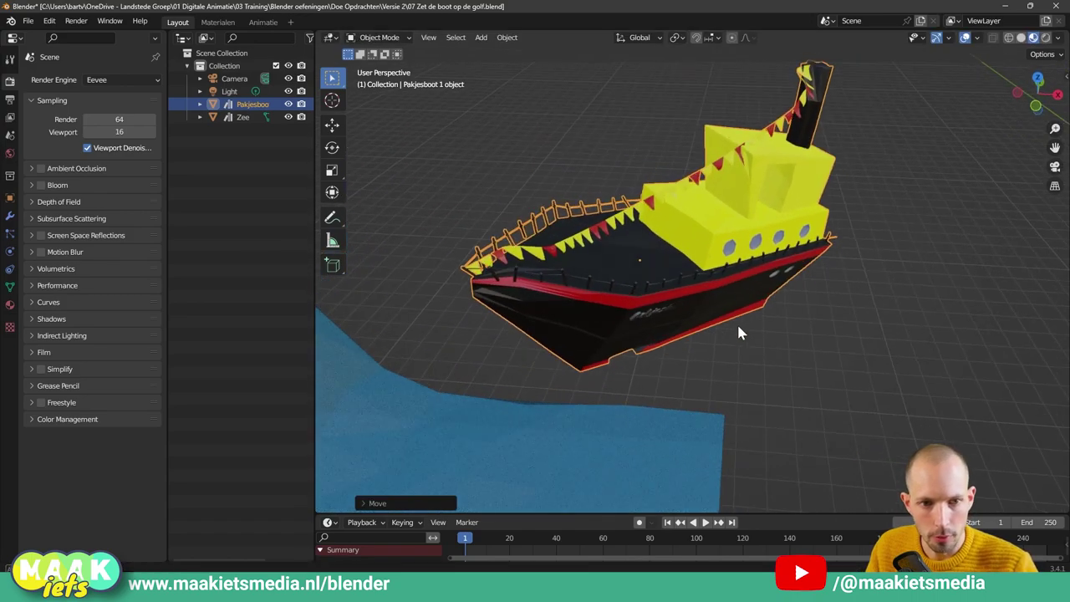
middle_drag(685, 286, 668, 338)
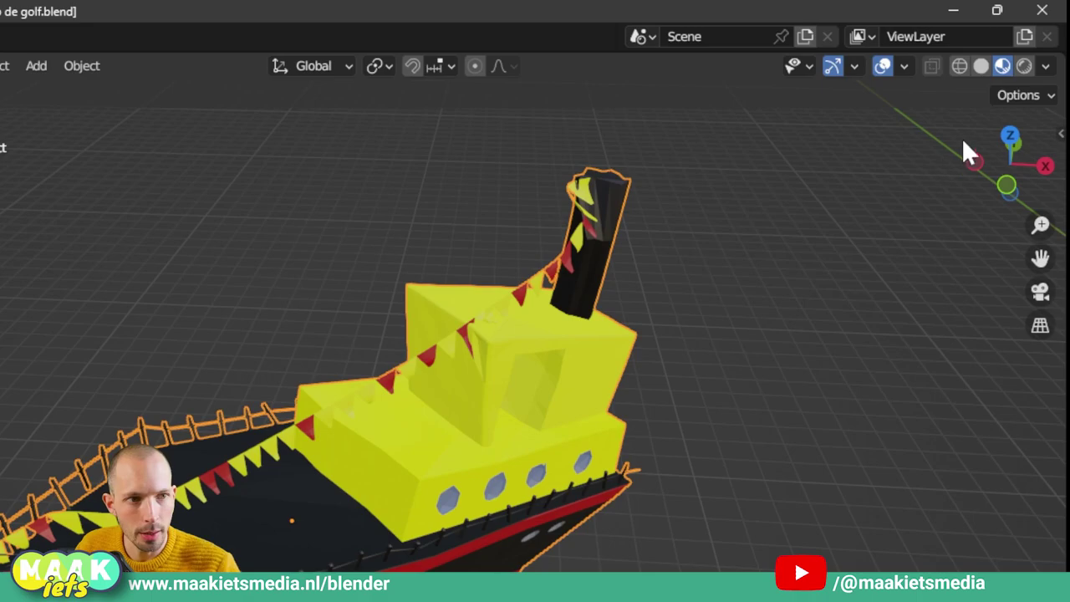
Enable Options > Affect Only > Origins so transforms move only the boat's origin.
click(1050, 97)
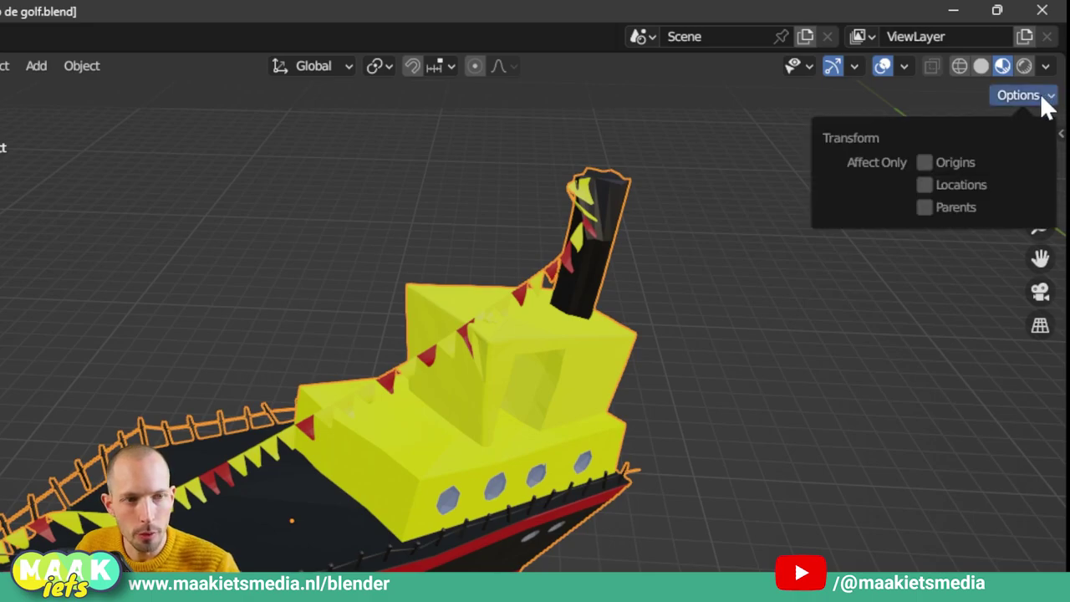
click(924, 161)
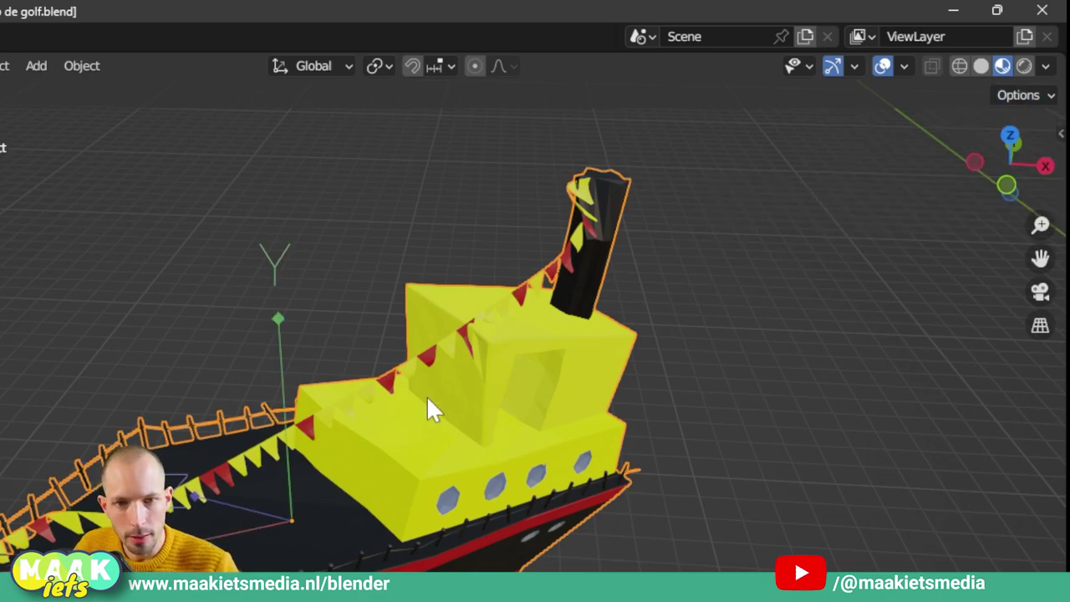
scroll(352, 418, down, 2)
scroll(346, 423, down, 2)
middle_drag(382, 475, 451, 401)
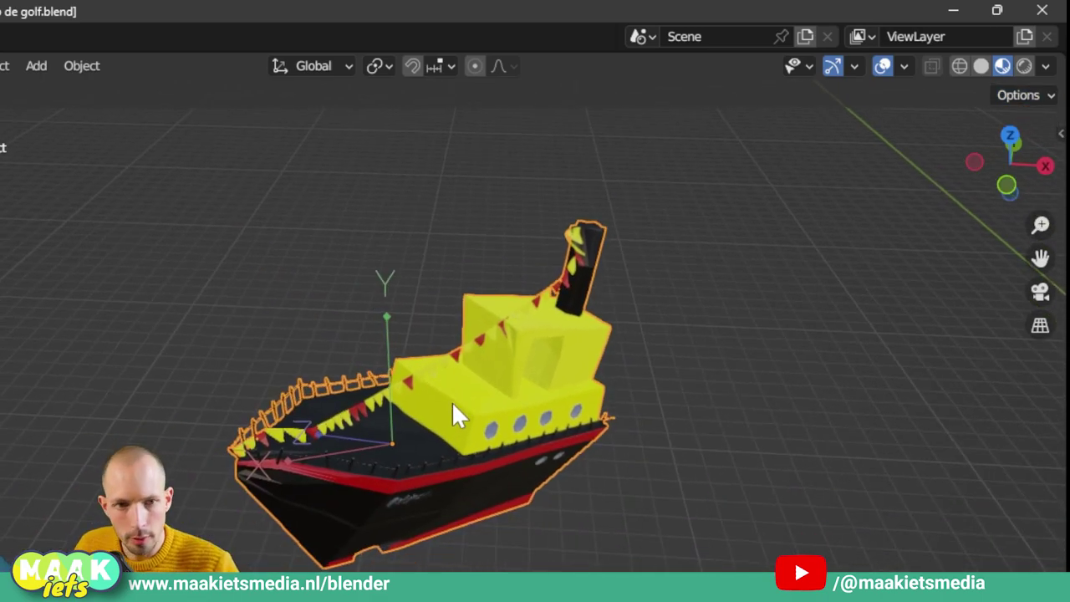
scroll(433, 418, up, 2)
scroll(460, 410, up, 2)
scroll(493, 428, down, 2)
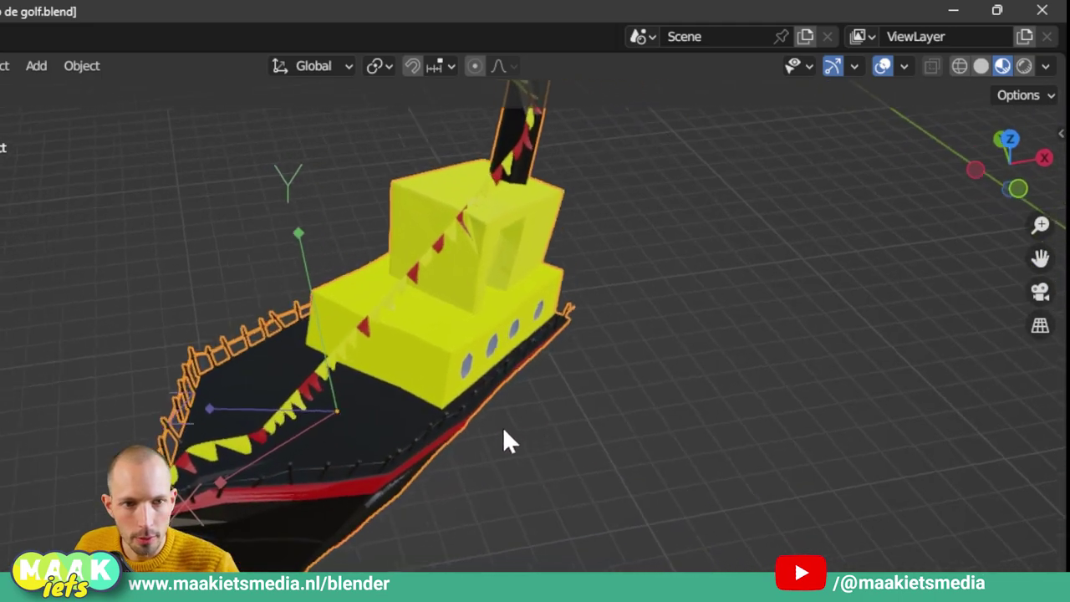
middle_drag(502, 435, 410, 427)
scroll(426, 422, up, 3)
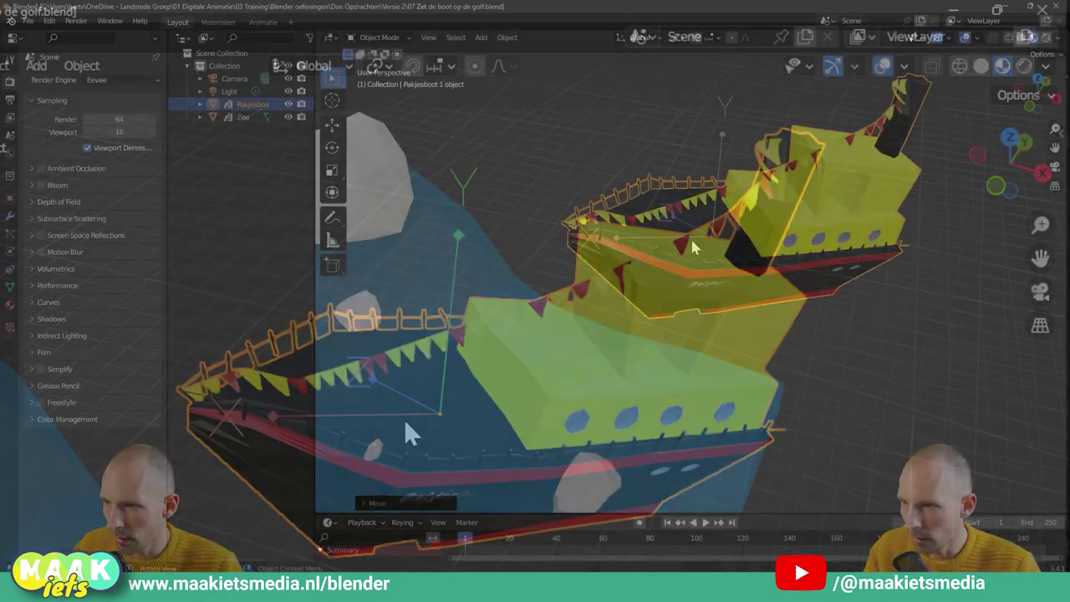
Move the boat's origin to a spot in empty space beside the hull.
key(g)
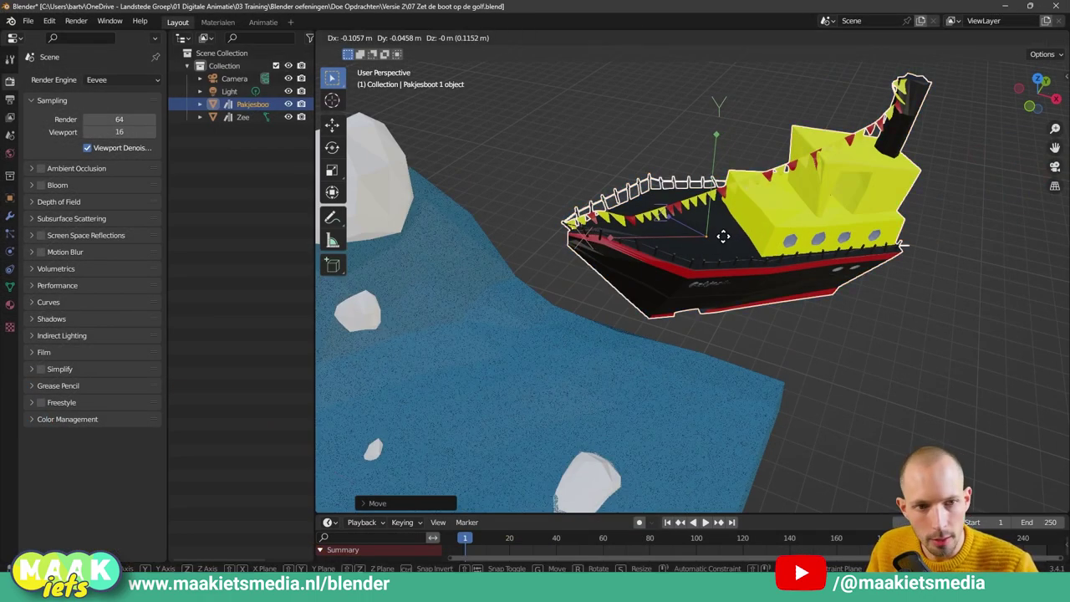
click(568, 160)
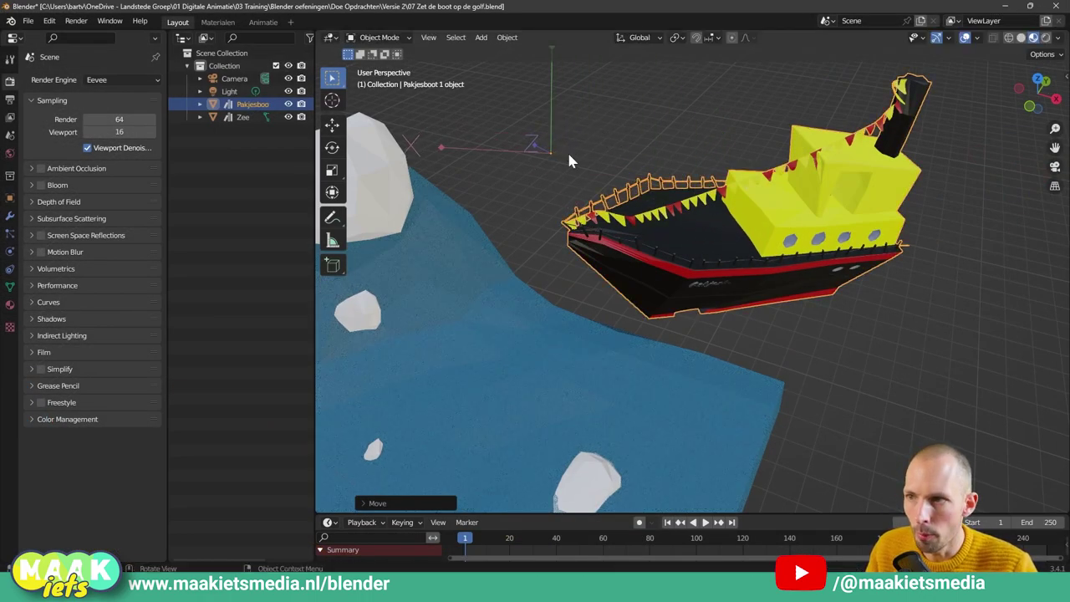
mouse_move(662, 157)
middle_down()
mouse_move(665, 180)
mouse_move(636, 166)
mouse_move(705, 237)
middle_up()
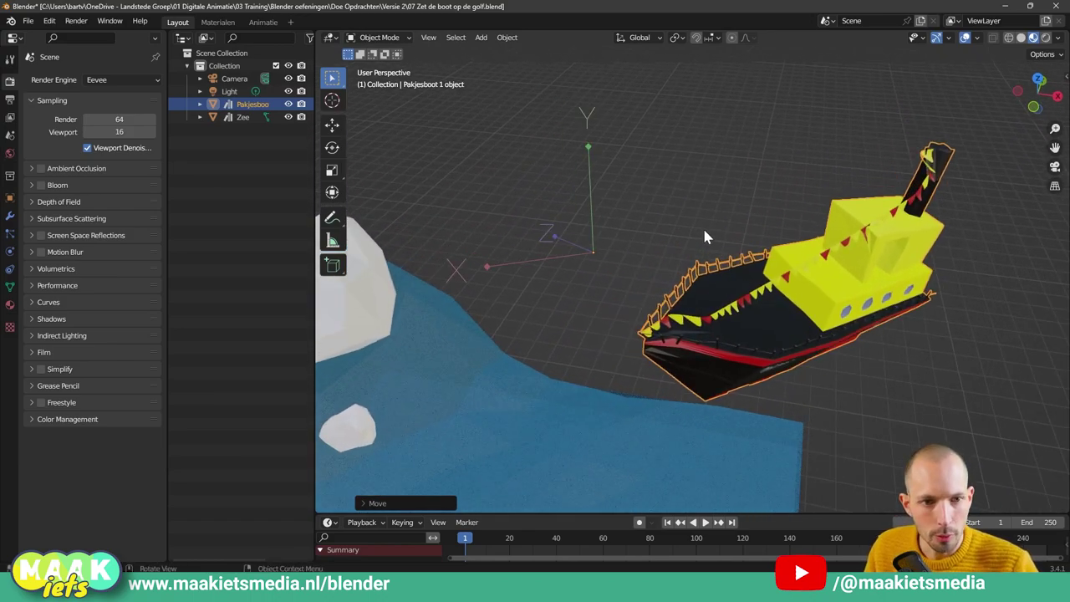
Turn Affect Only Origins off again, then try a rotation of the boat and cancel it.
click(1055, 55)
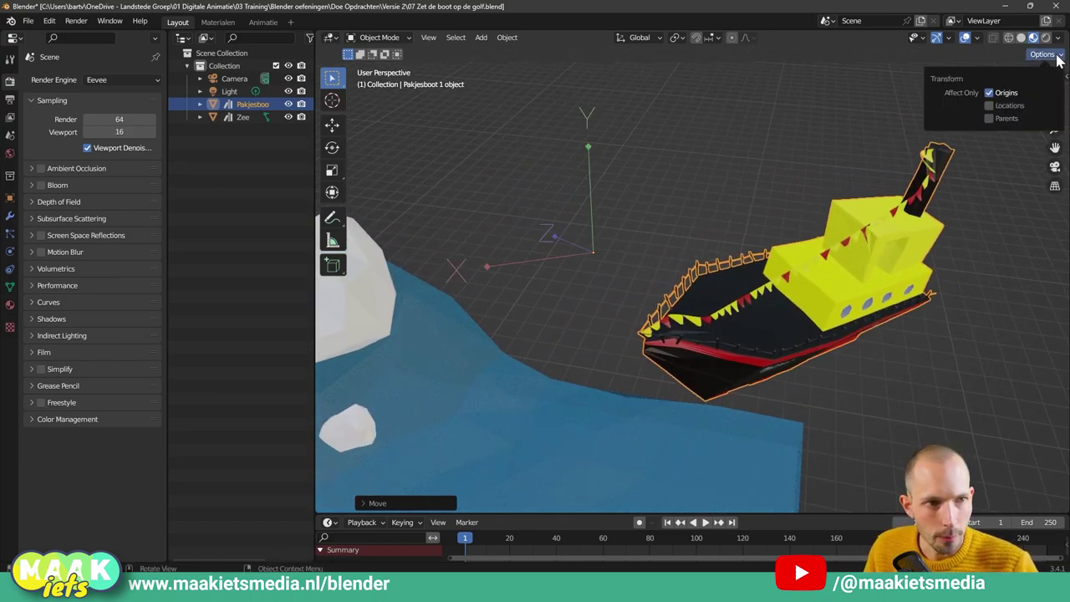
click(991, 94)
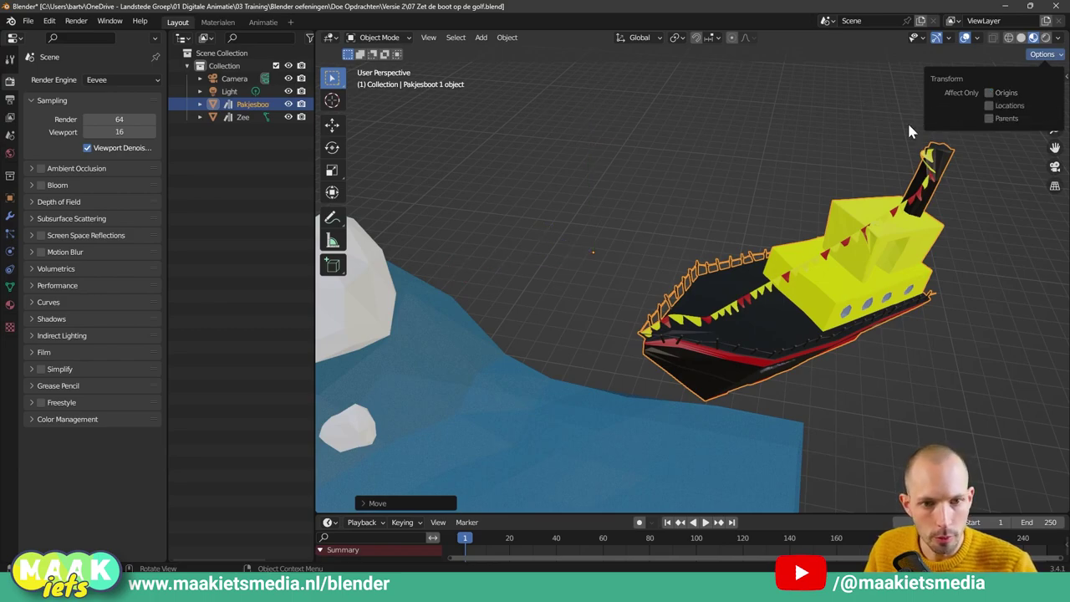
mouse_move(773, 154)
middle_down()
mouse_move(819, 124)
mouse_move(763, 154)
middle_up()
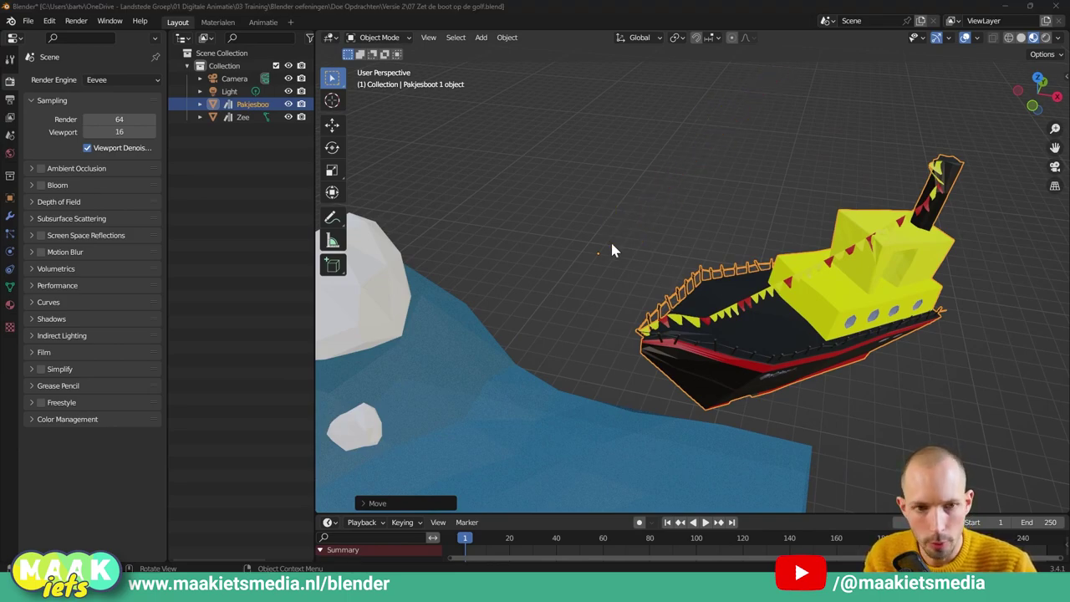
key(r)
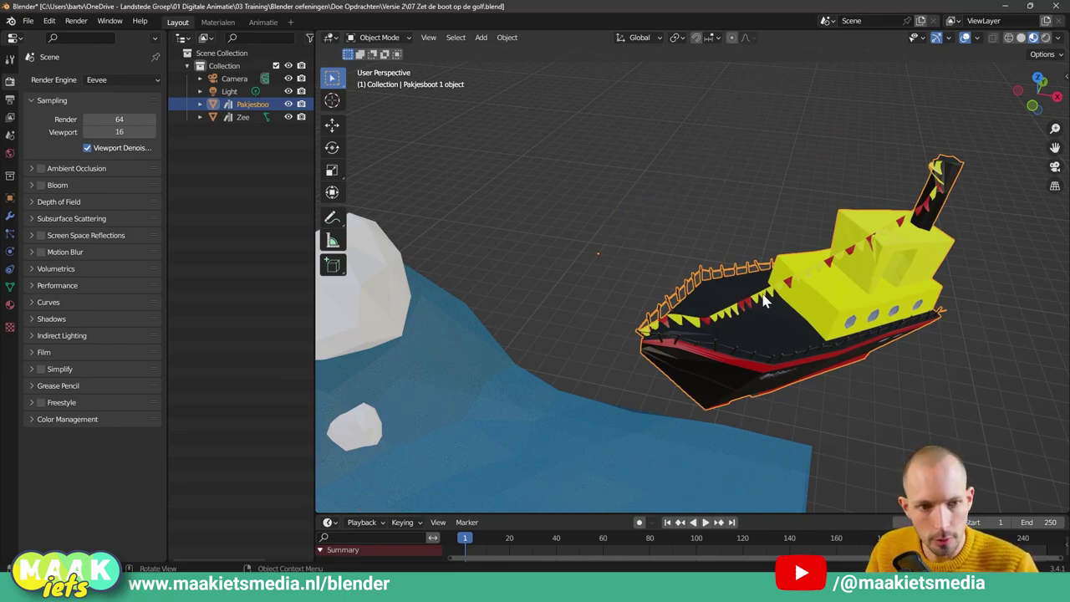
key(Escape)
middle_drag(752, 217, 666, 216)
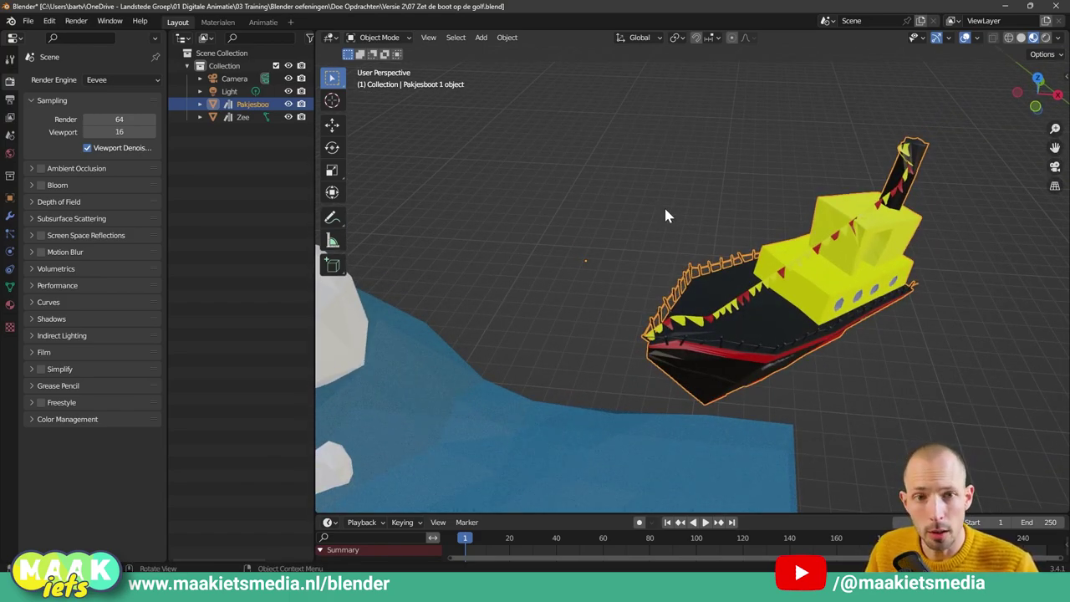
Browse the Object menu and select the boat model.
click(508, 37)
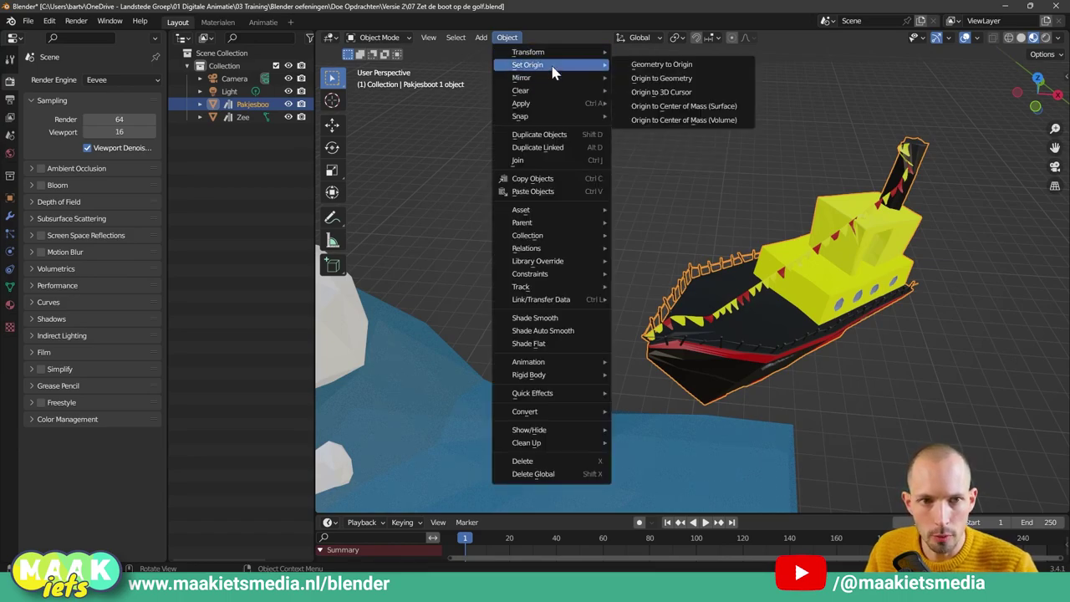
mouse_move(528, 64)
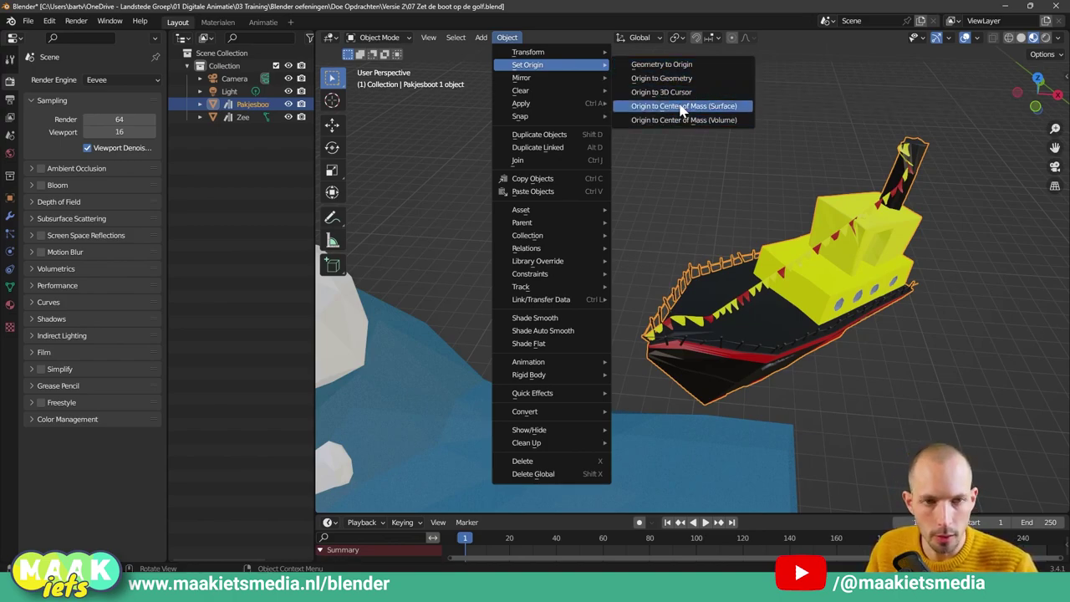
click(710, 120)
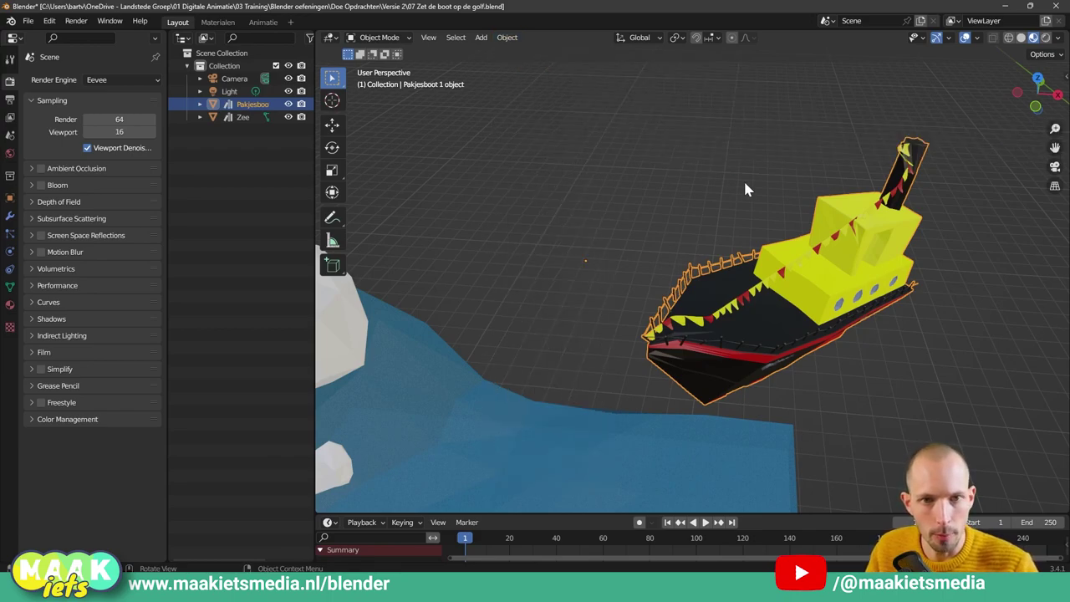
click(508, 39)
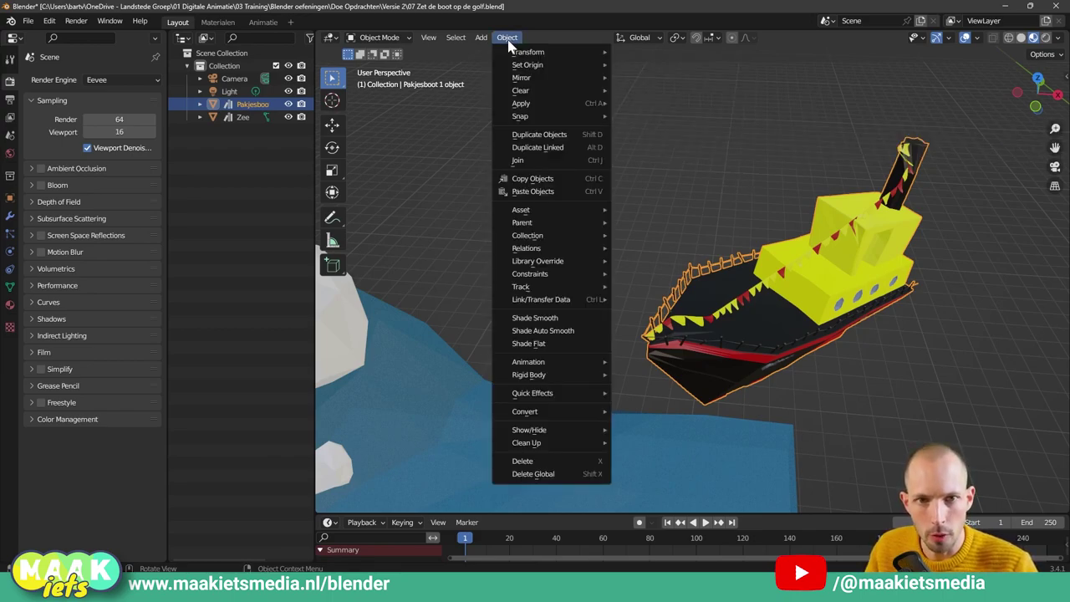
click(750, 134)
click(730, 279)
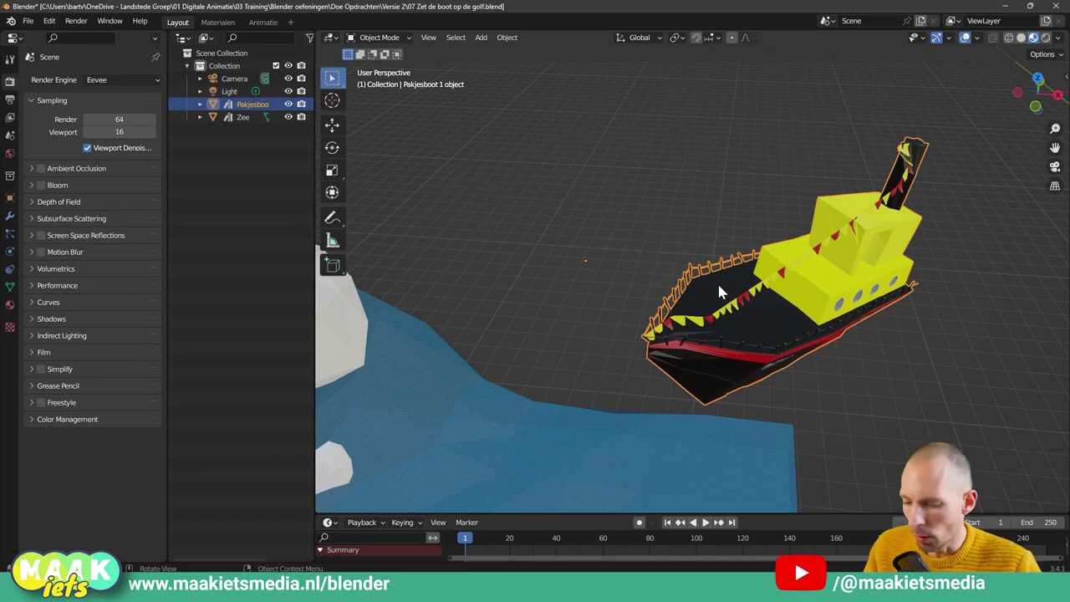
Apply Set Origin > Geometry to Origin to the boat from its context menu.
right_click(721, 291)
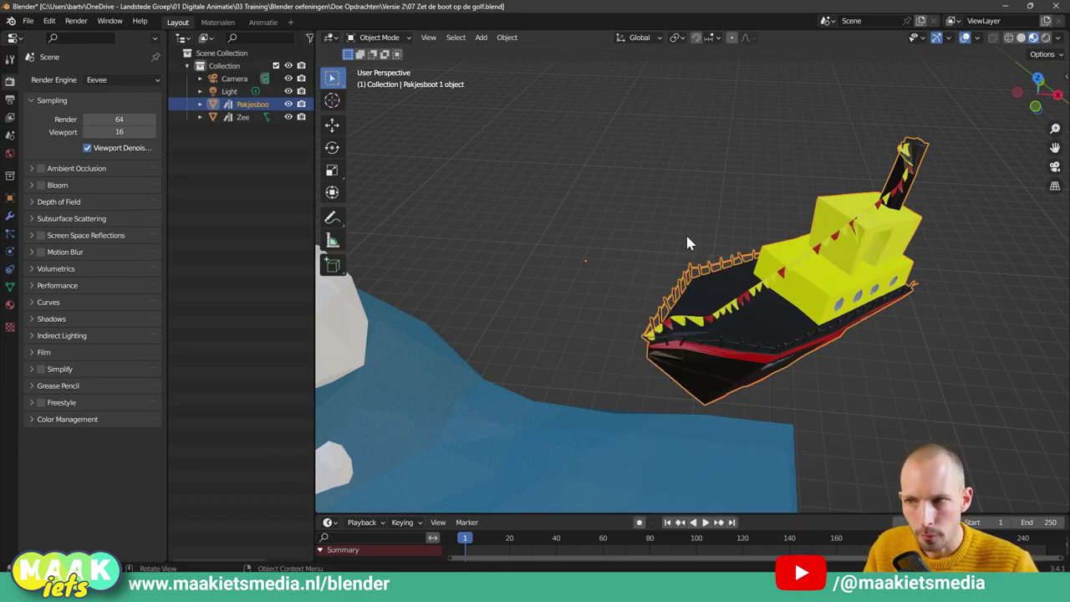
right_click(711, 286)
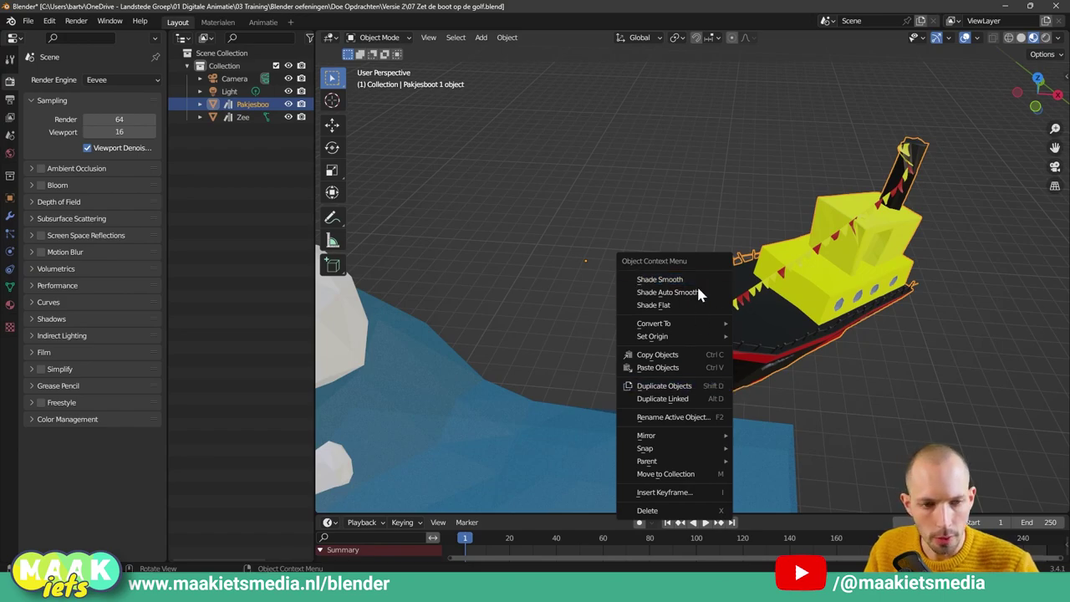
click(571, 109)
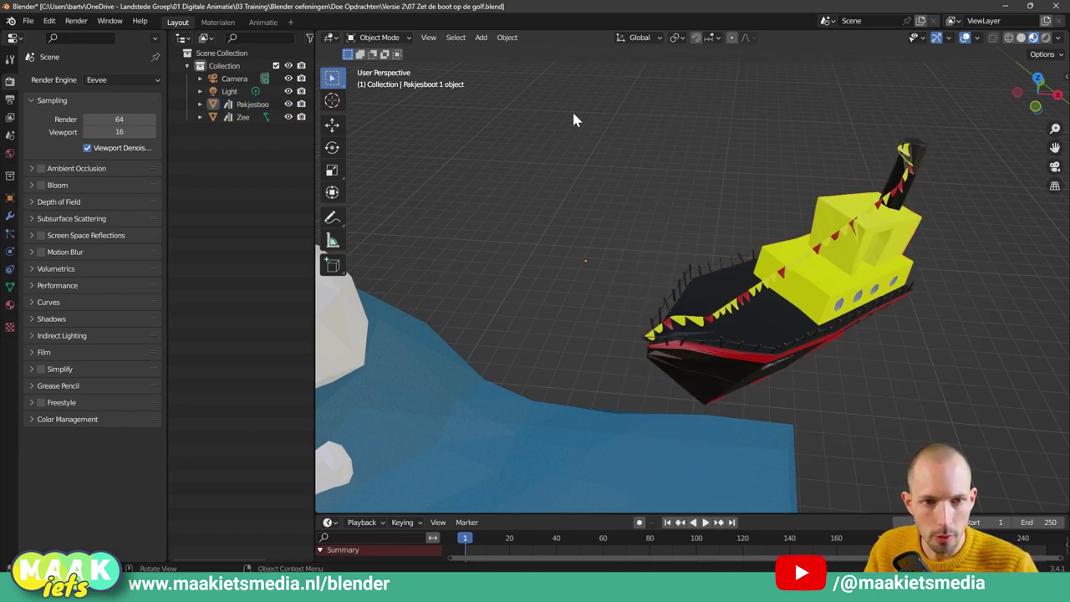
click(512, 42)
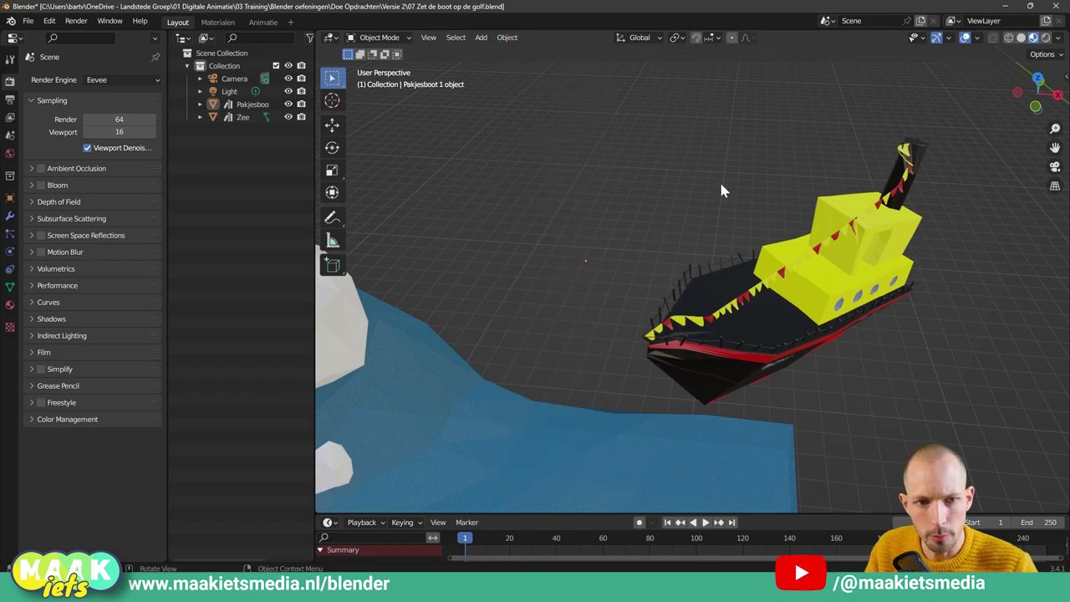
click(724, 294)
right_click(708, 283)
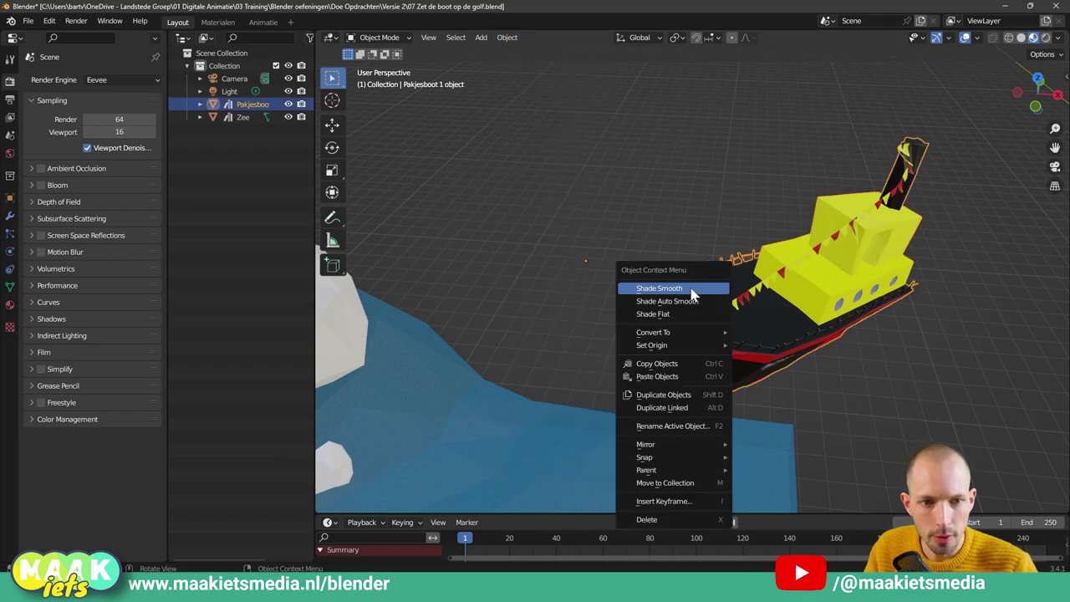
mouse_move(652, 345)
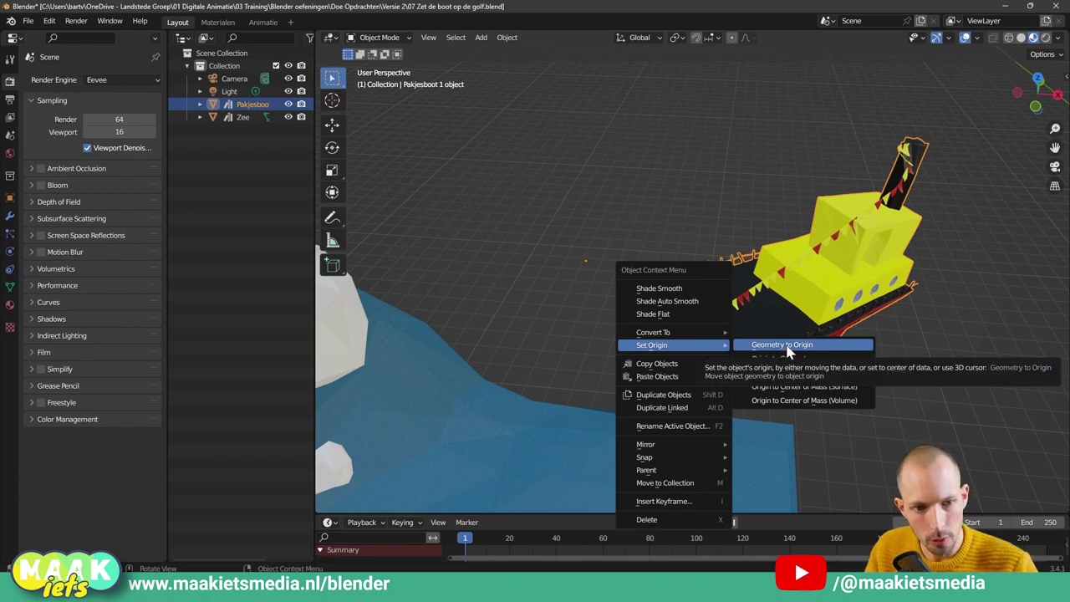
click(786, 351)
mouse_move(690, 298)
middle_down()
mouse_move(726, 283)
mouse_move(676, 303)
mouse_move(604, 225)
mouse_move(621, 248)
mouse_move(607, 260)
middle_up()
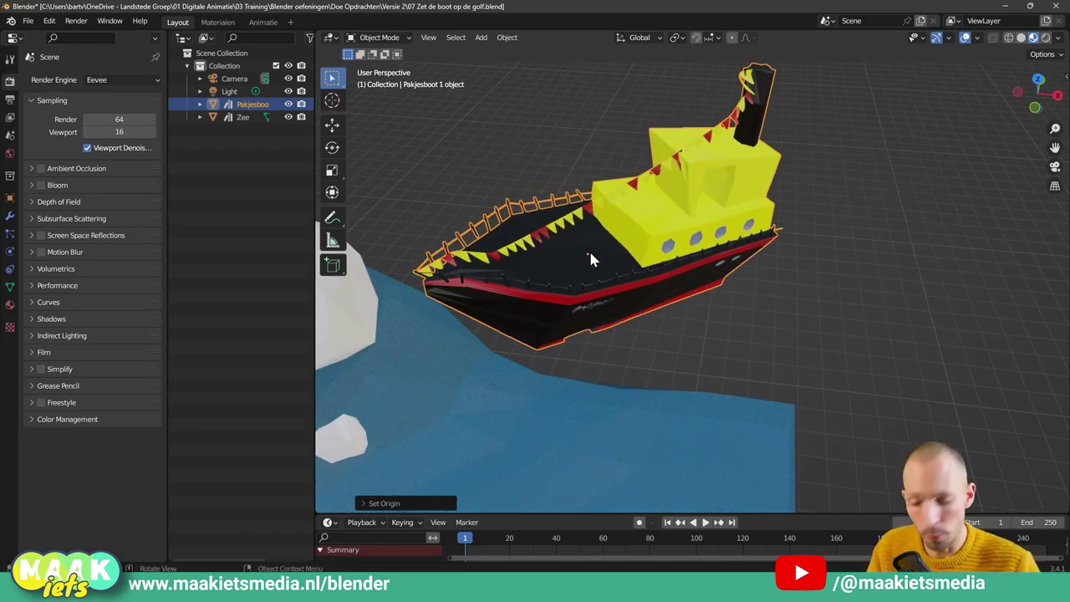
Undo the Geometry to Origin change with Ctrl+Z.
key(ctrl+z)
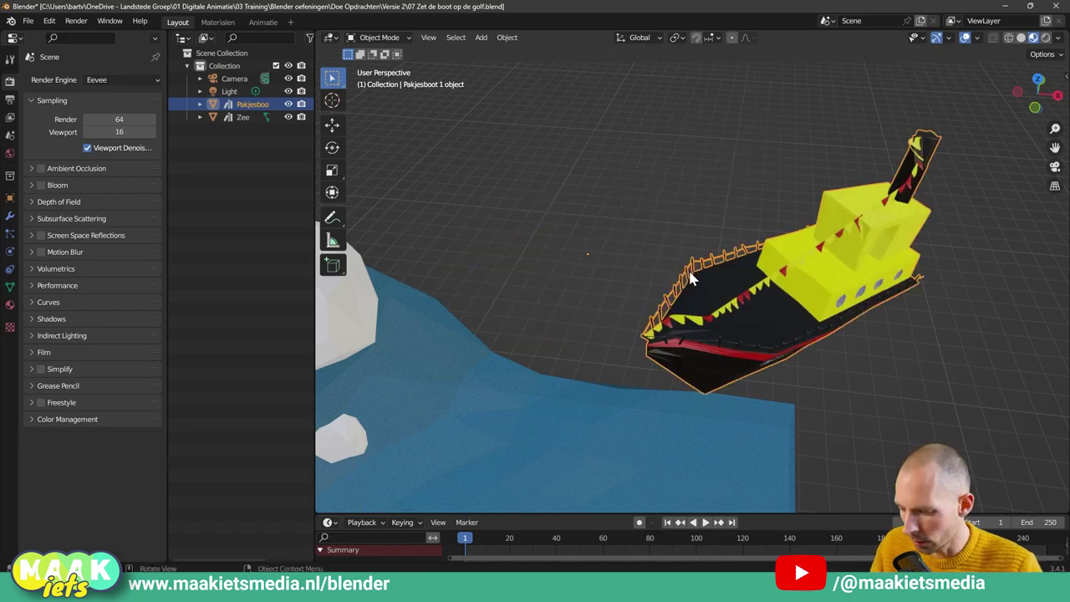
key(ctrl)
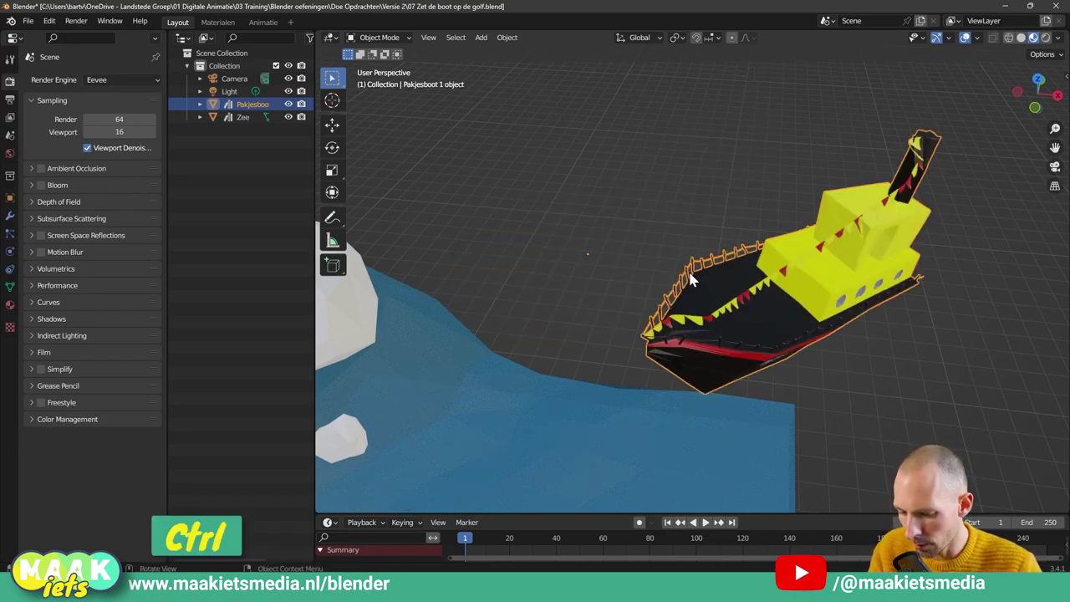
key(ctrl+2)
mouse_move(689, 265)
middle_down()
mouse_move(658, 181)
mouse_move(664, 190)
middle_up()
Apply Set Origin > Origin to Geometry so the origin sits at the hull's centre.
right_click(696, 293)
mouse_move(661, 291)
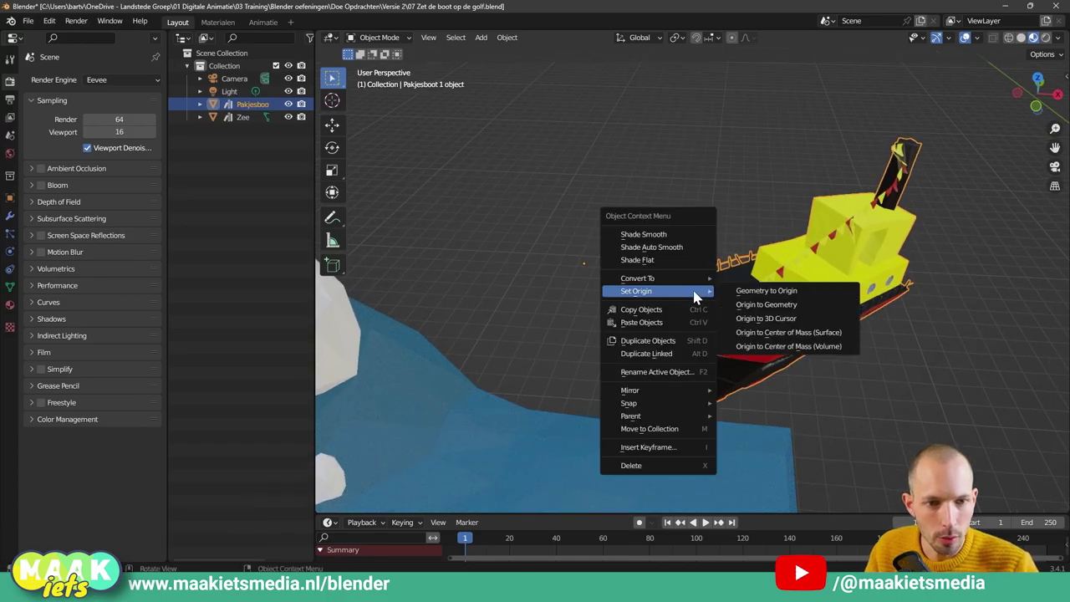
click(754, 305)
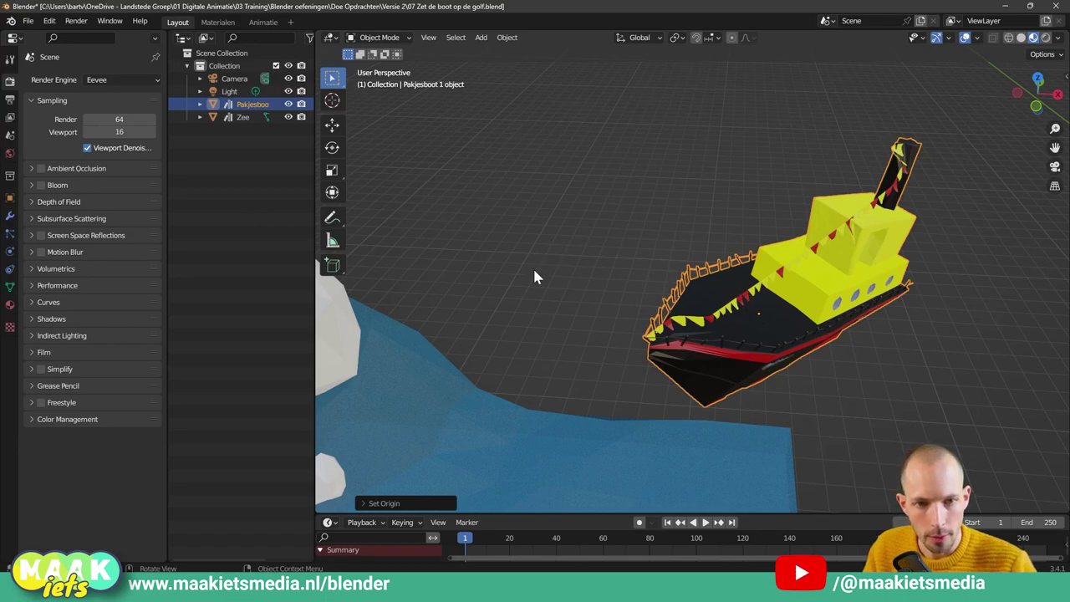
drag(659, 261, 749, 314)
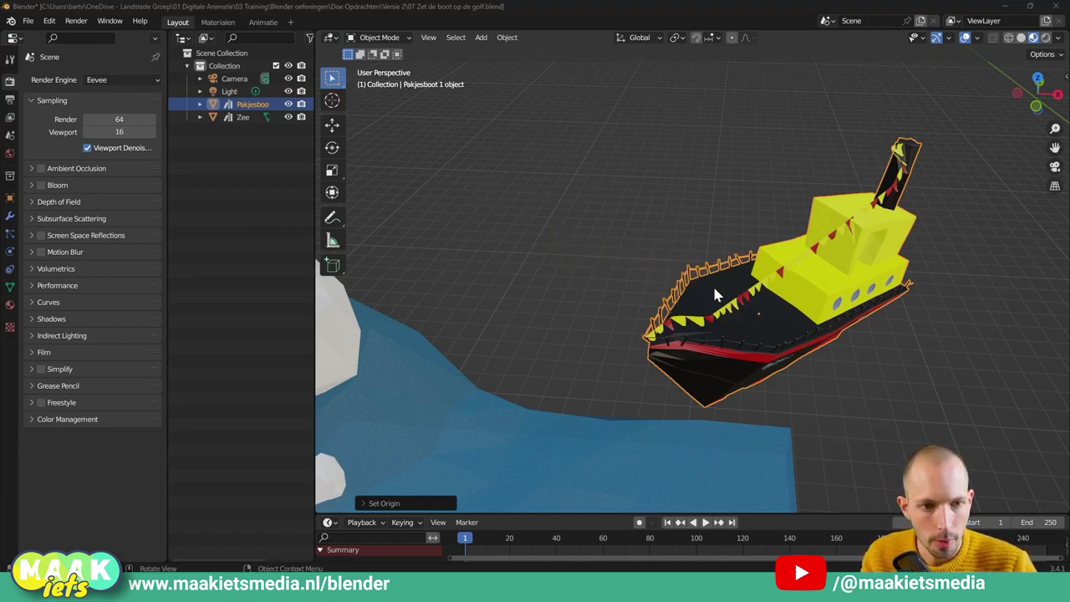
middle_drag(715, 294, 553, 266)
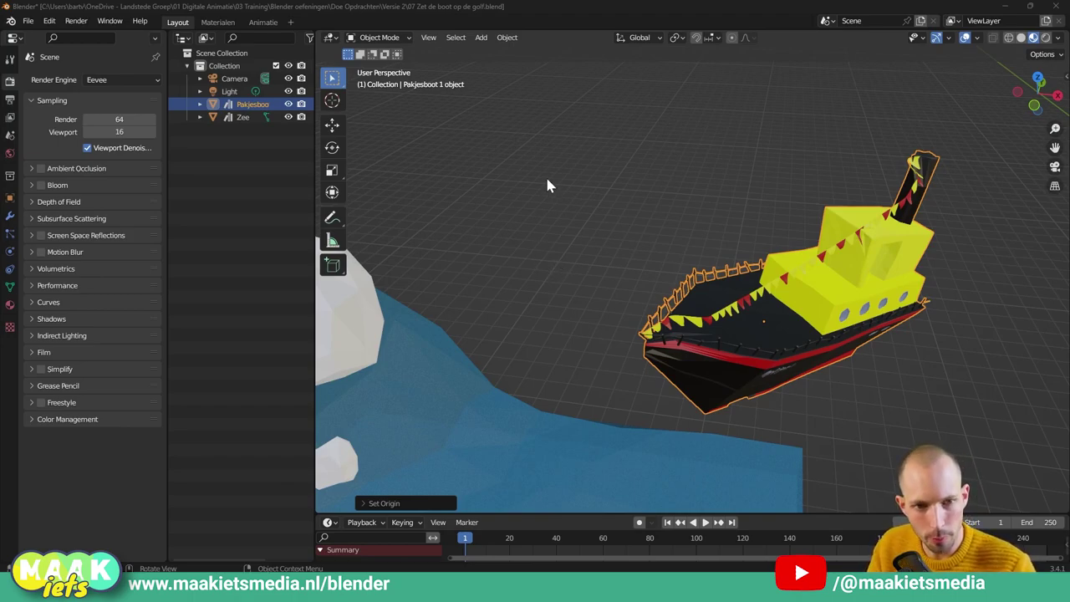
click(508, 38)
mouse_move(528, 64)
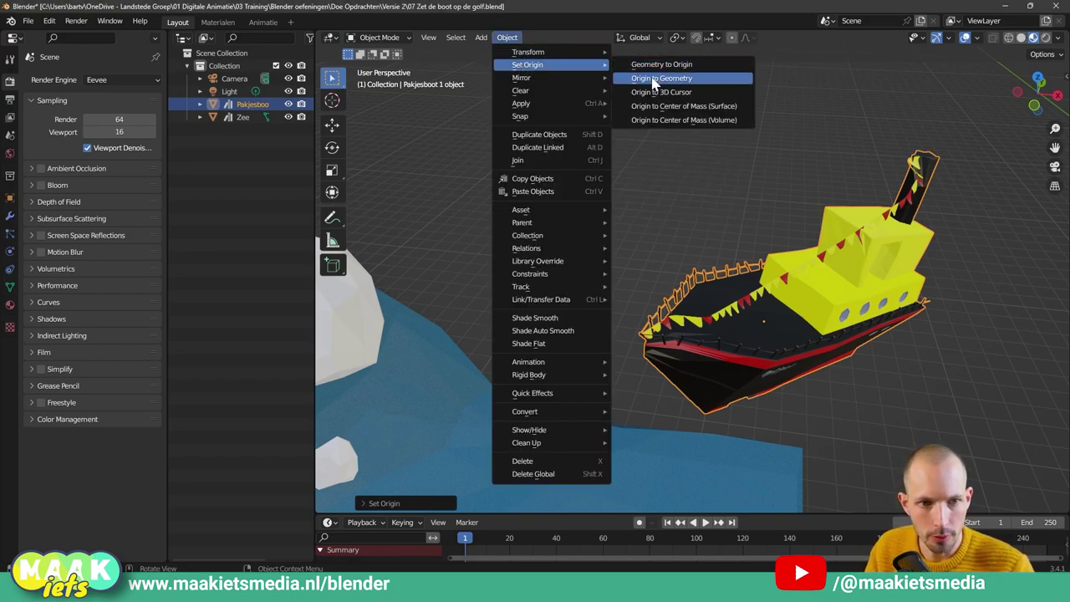
click(648, 175)
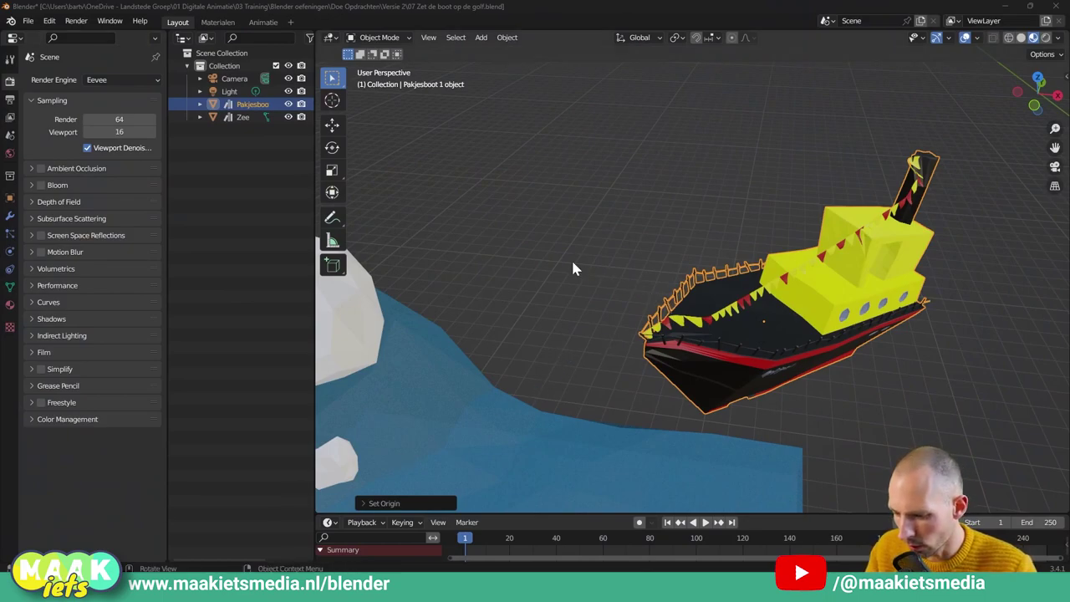
Rotate the boat to a steeper, more upright tilt.
key(r)
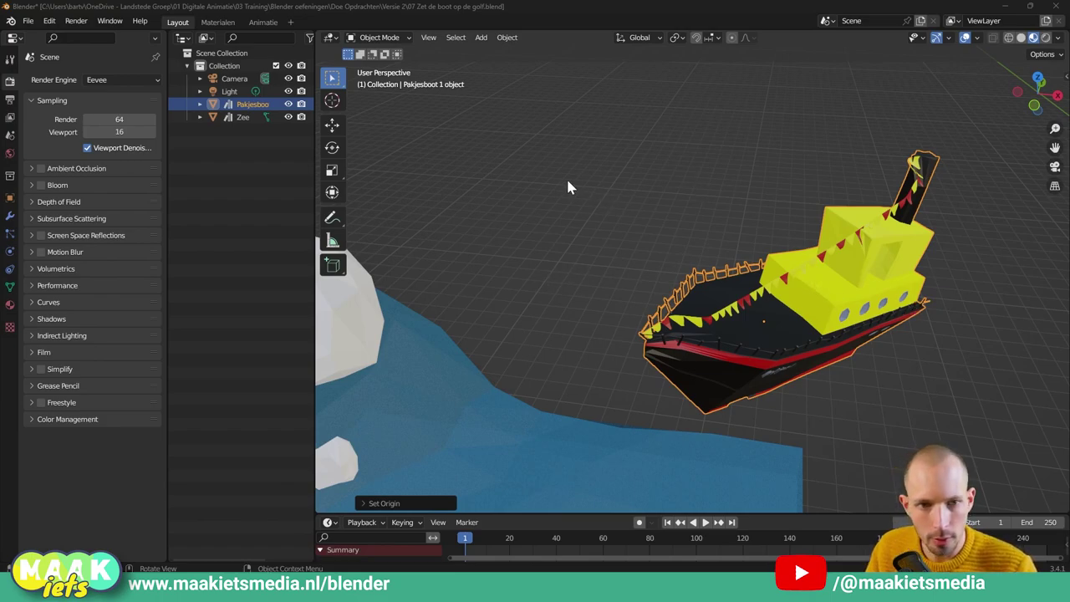
key(r)
key(Escape)
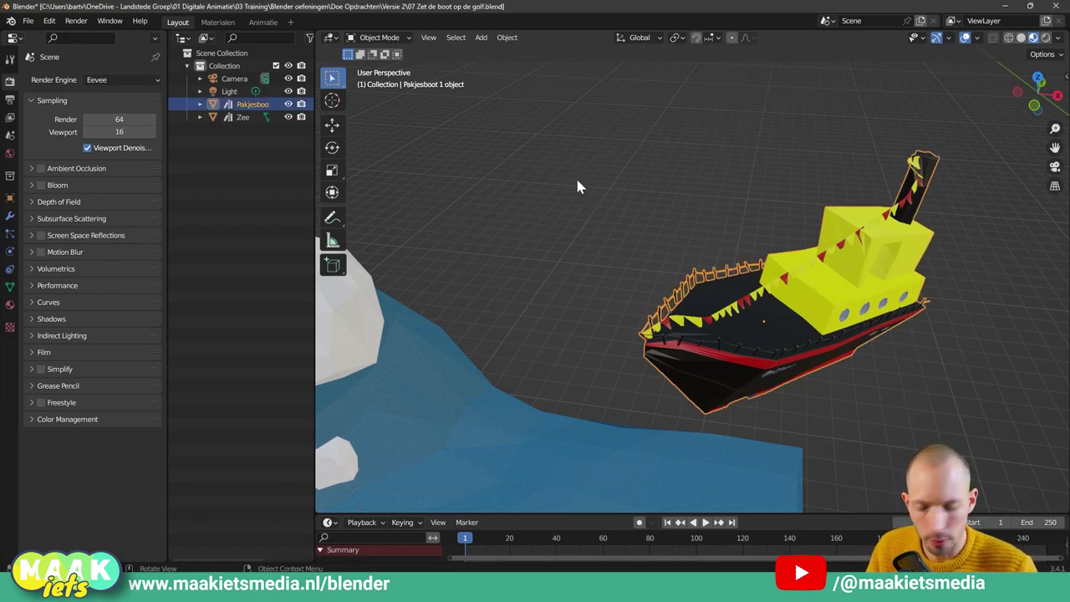
key(r)
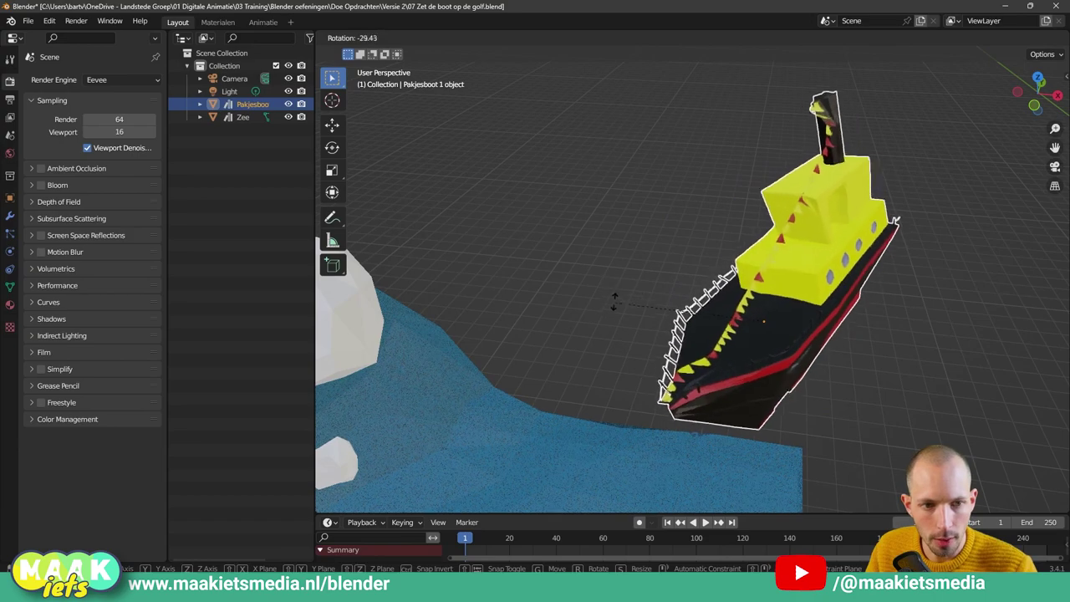
click(614, 302)
Relocate the origin, tilt the boat around it, then recentre it with Origin to Geometry.
click(1045, 54)
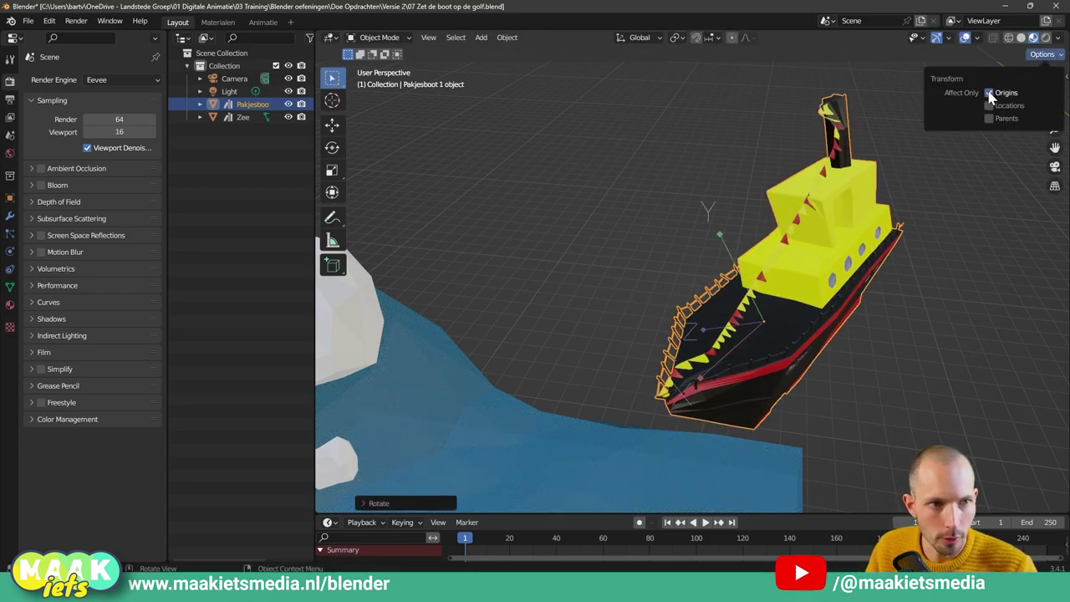
key(g)
click(556, 239)
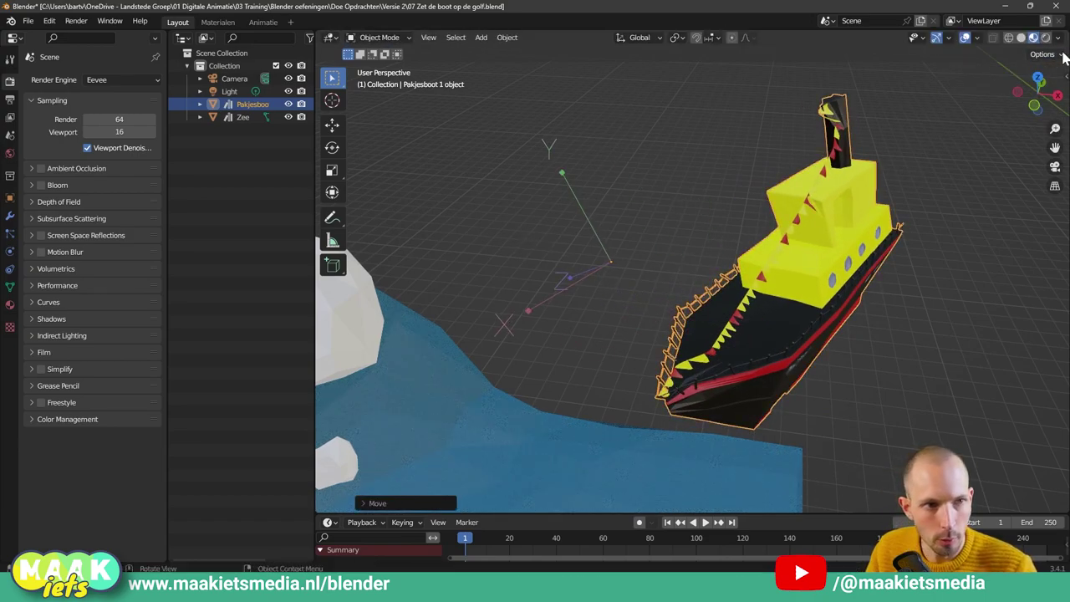
click(1063, 54)
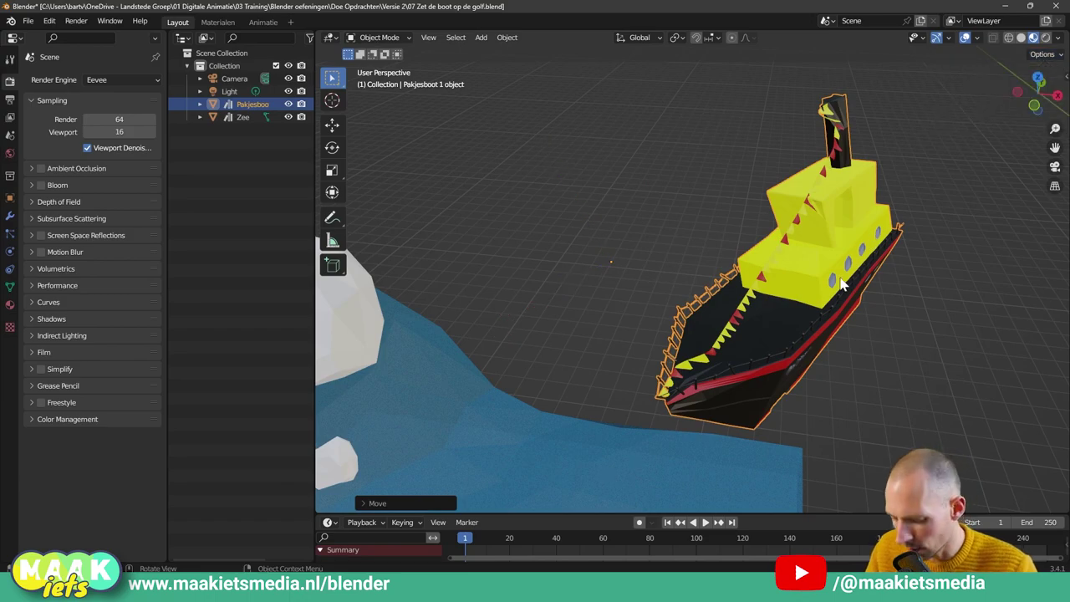
key(r)
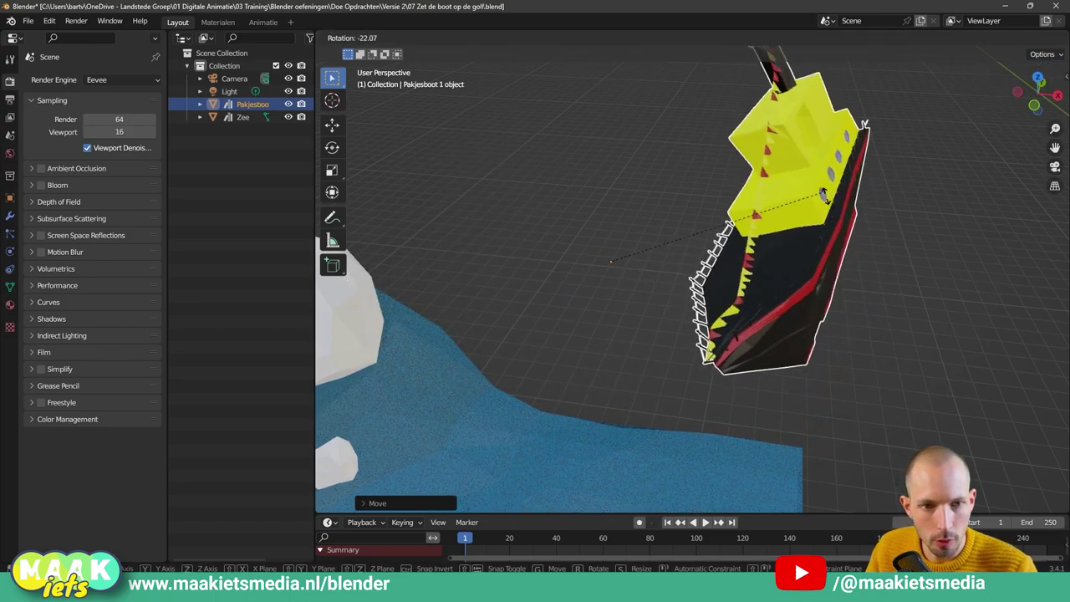
click(845, 270)
click(507, 38)
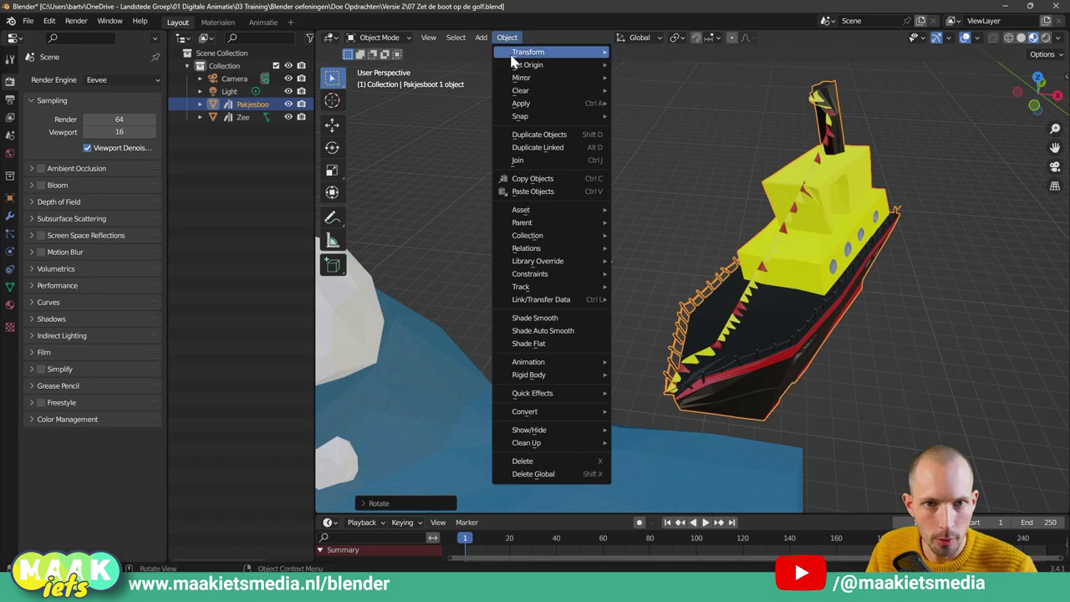
click(677, 78)
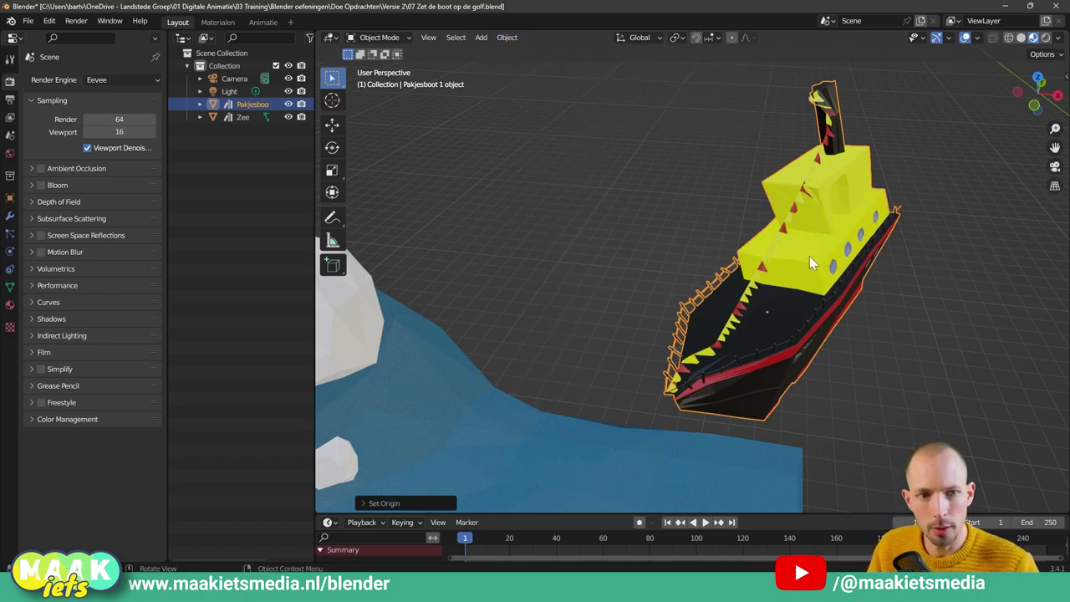
Rotate the boat around the global X axis.
mouse_move(810, 261)
middle_down()
mouse_move(835, 294)
mouse_move(750, 302)
middle_up()
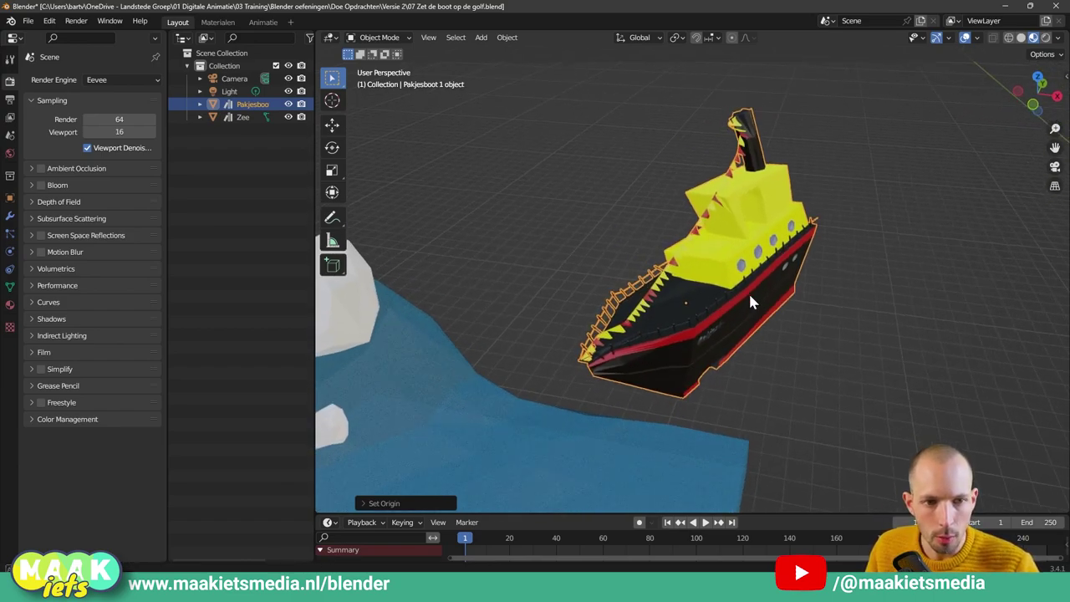
key(r)
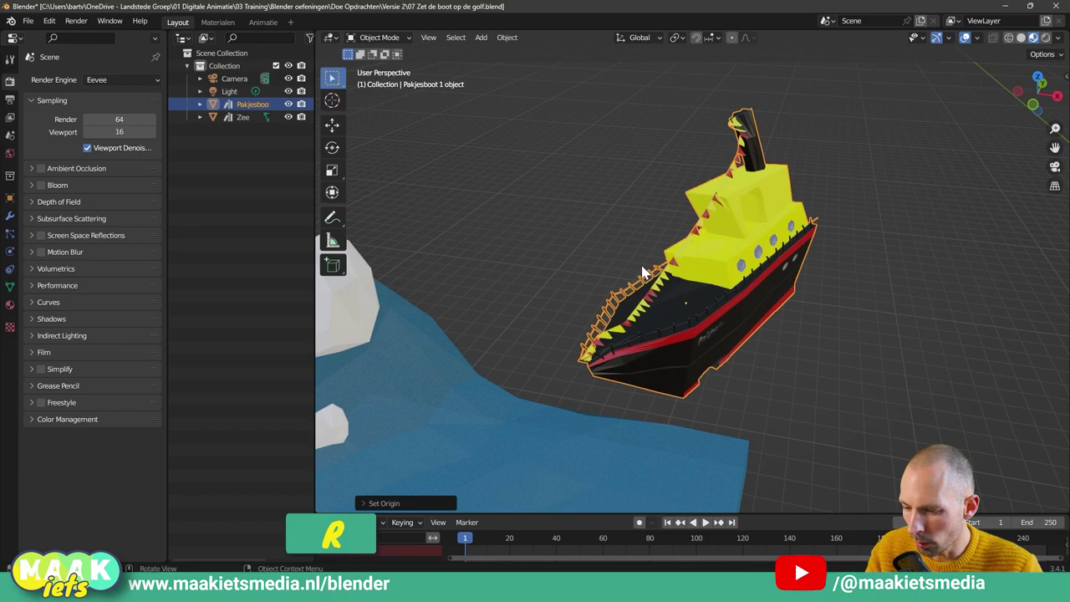
key(x)
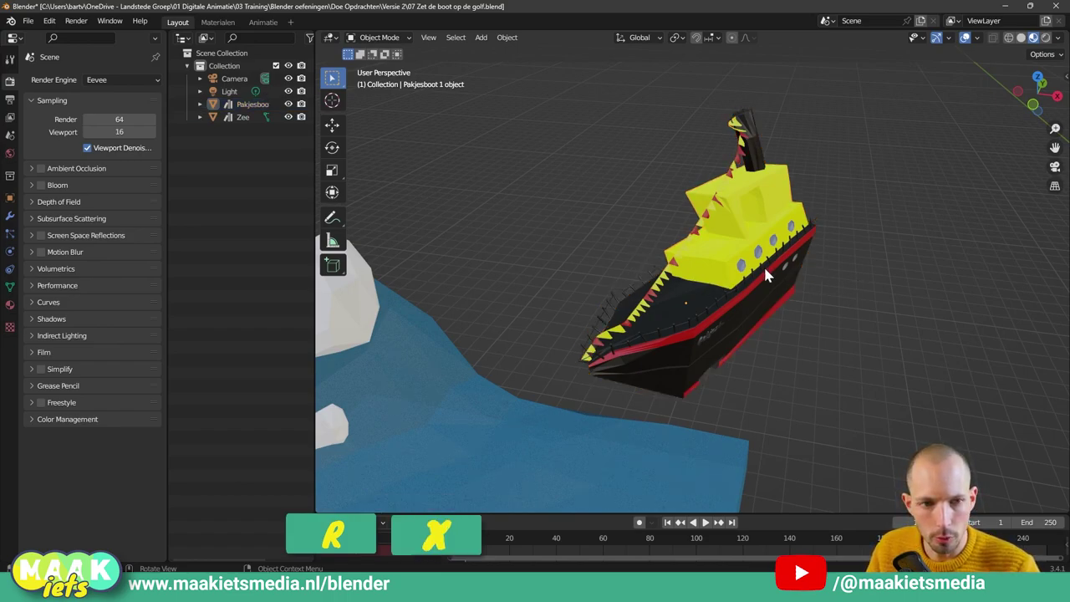
key(r)
key(x)
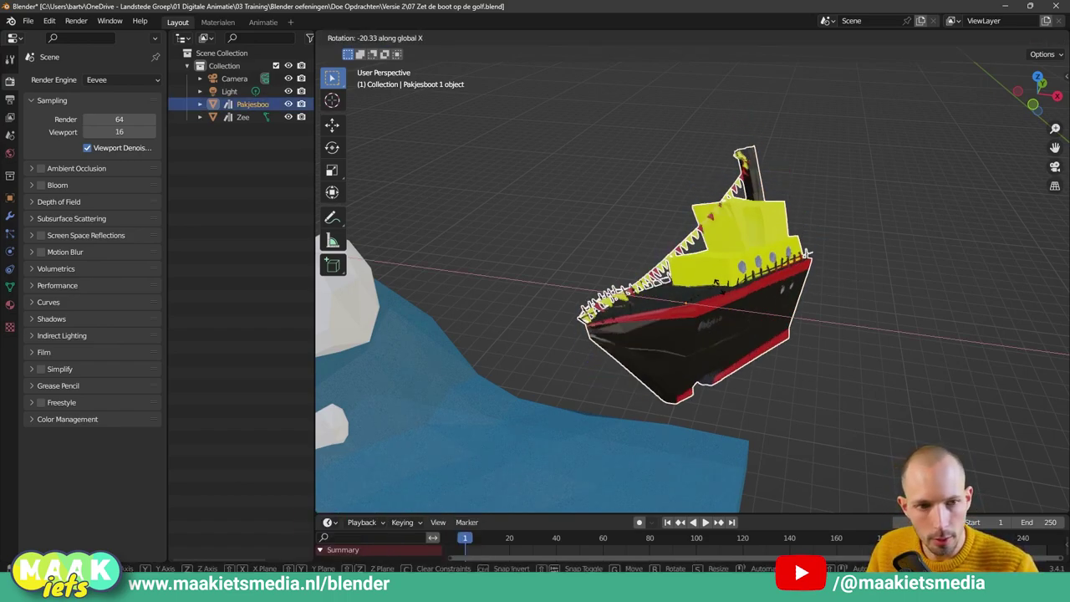
click(759, 197)
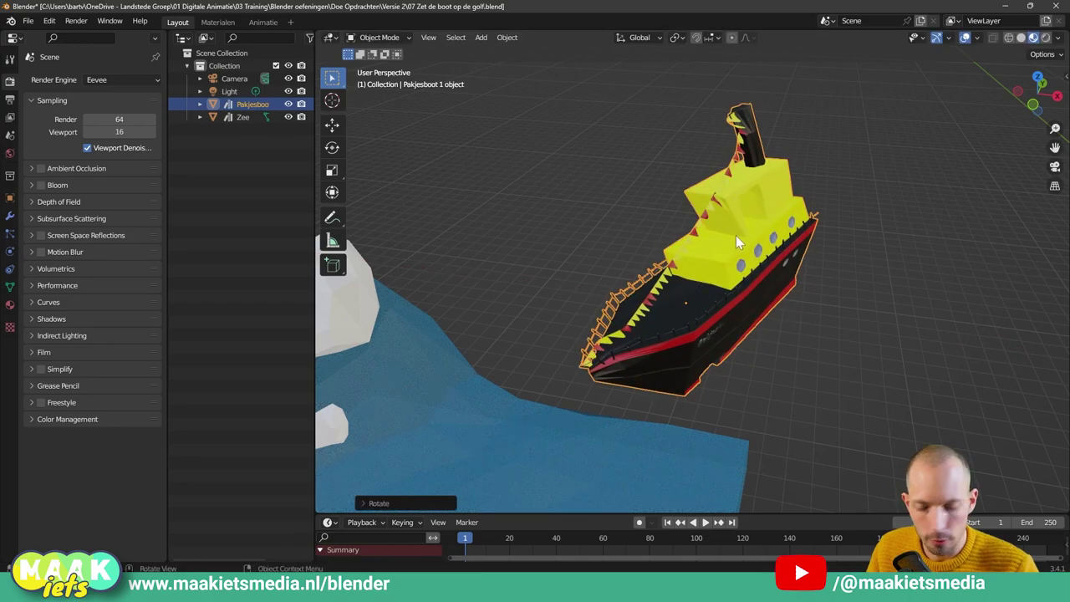
Rotate the boat around the Y axis, then around the Z axis.
key(r)
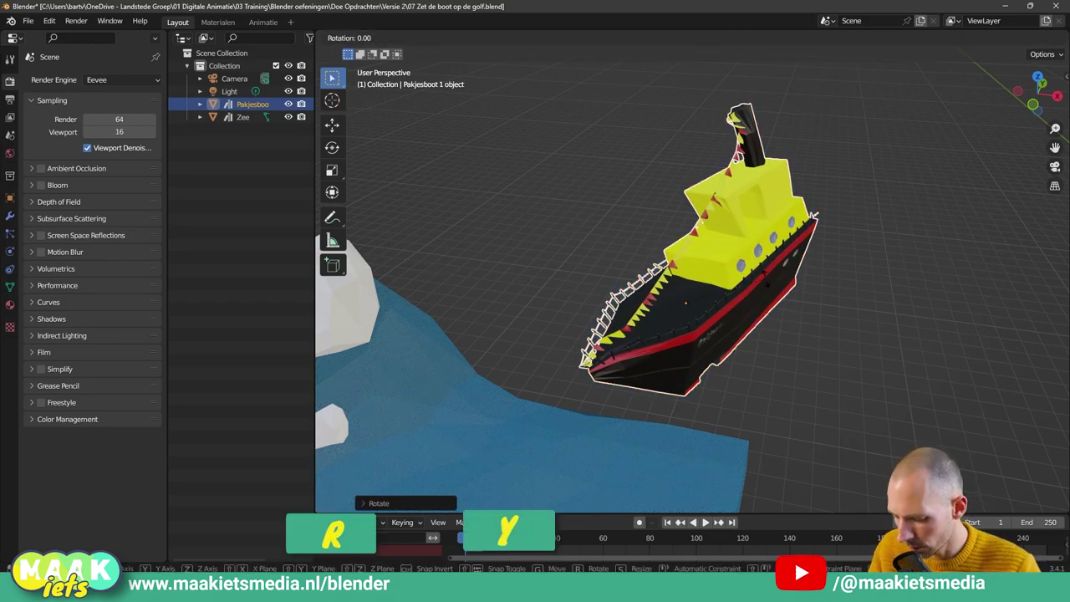
key(y)
click(613, 286)
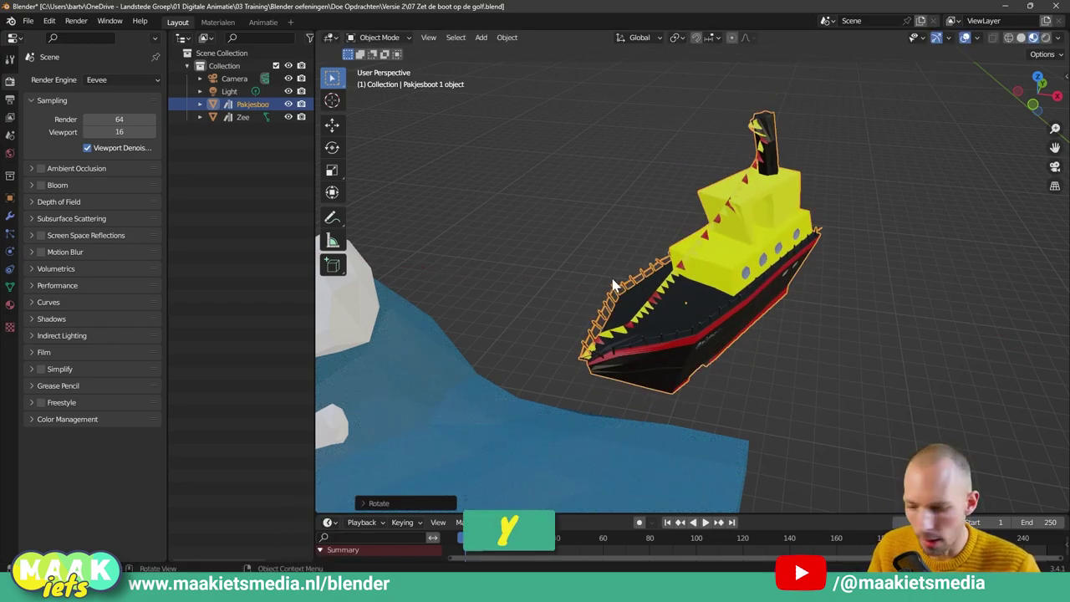
key(r)
key(z)
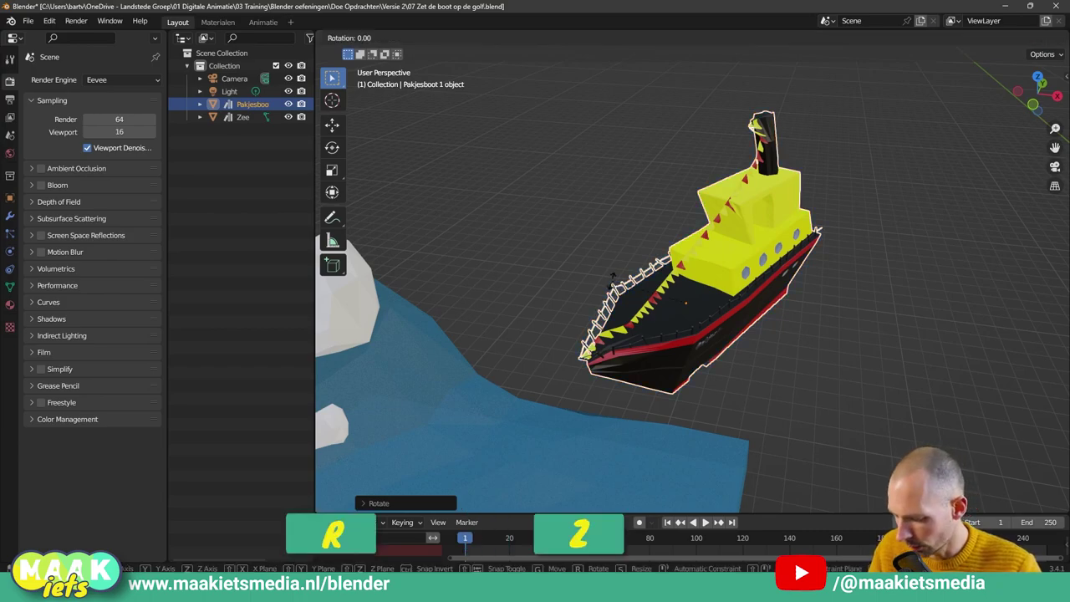
click(574, 251)
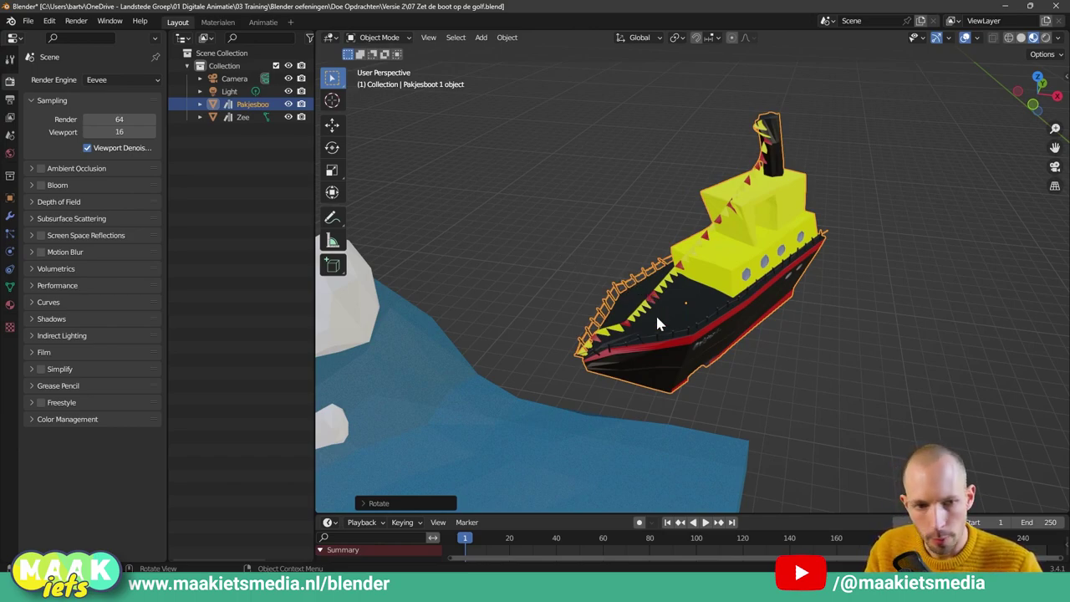
Rotate the boat freely toward level, cancelling one further trial rotation.
key(r)
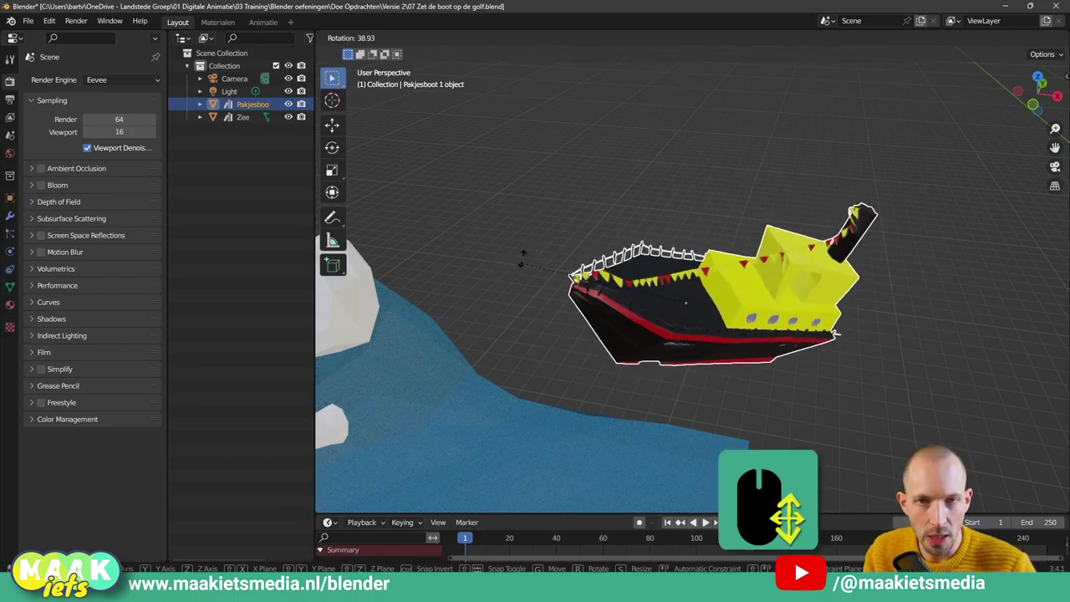
click(505, 299)
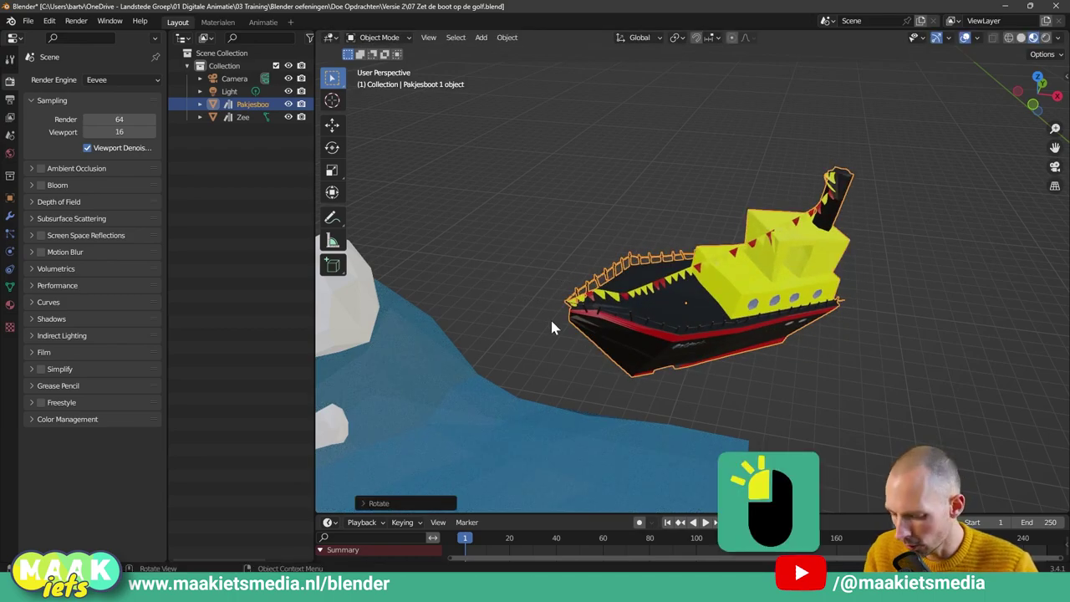
key(r)
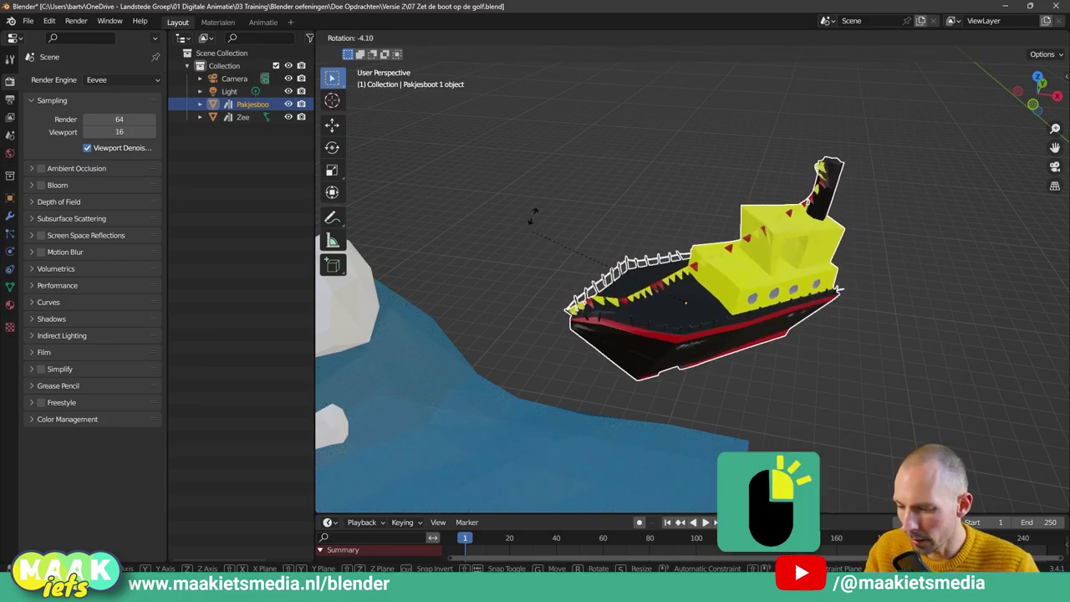
right_click(674, 129)
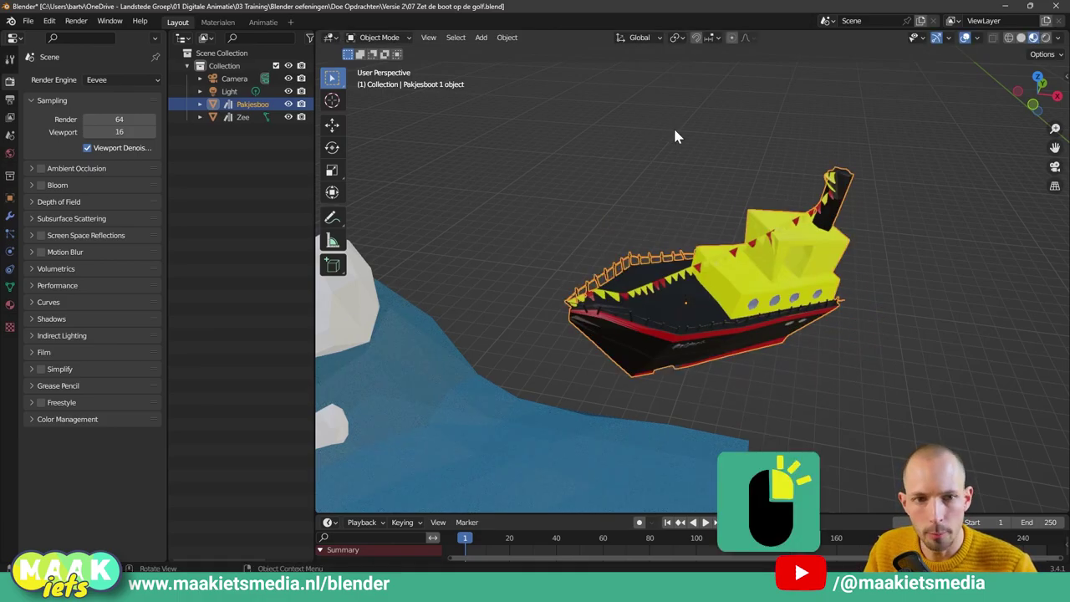
mouse_move(640, 177)
middle_down()
mouse_move(633, 183)
mouse_move(660, 260)
middle_up()
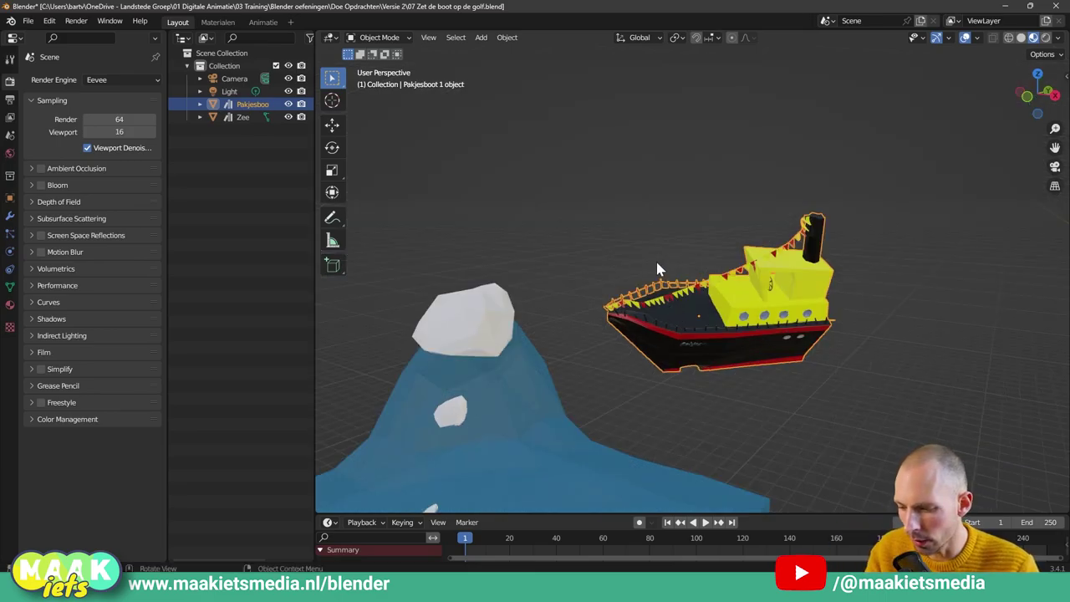
Trackball-rotate the boat until it stands upright and level, then deselect it.
key(r)
key(r)
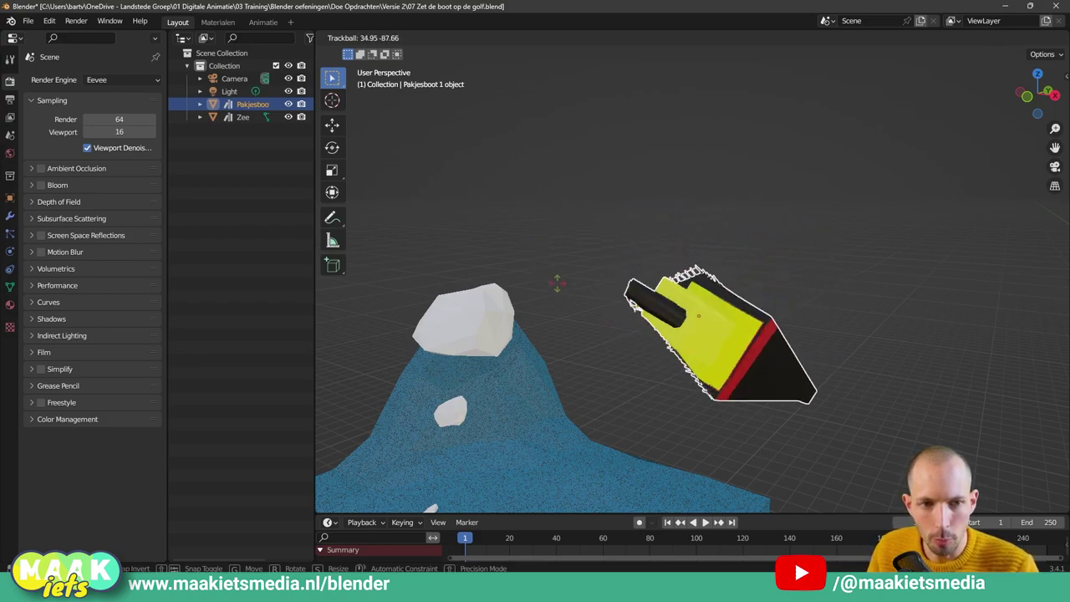
click(654, 251)
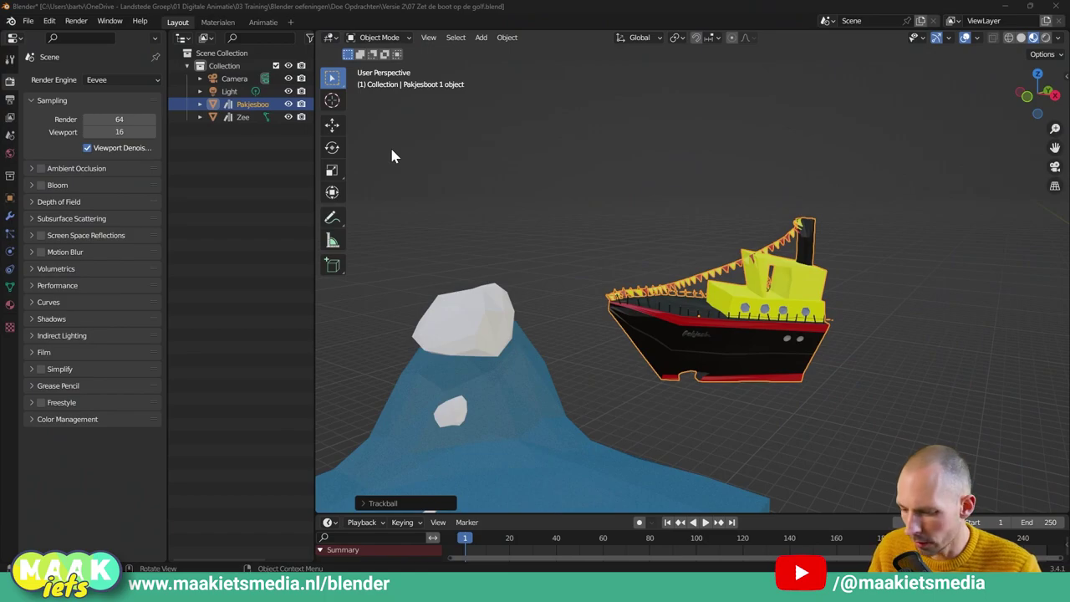
click(452, 166)
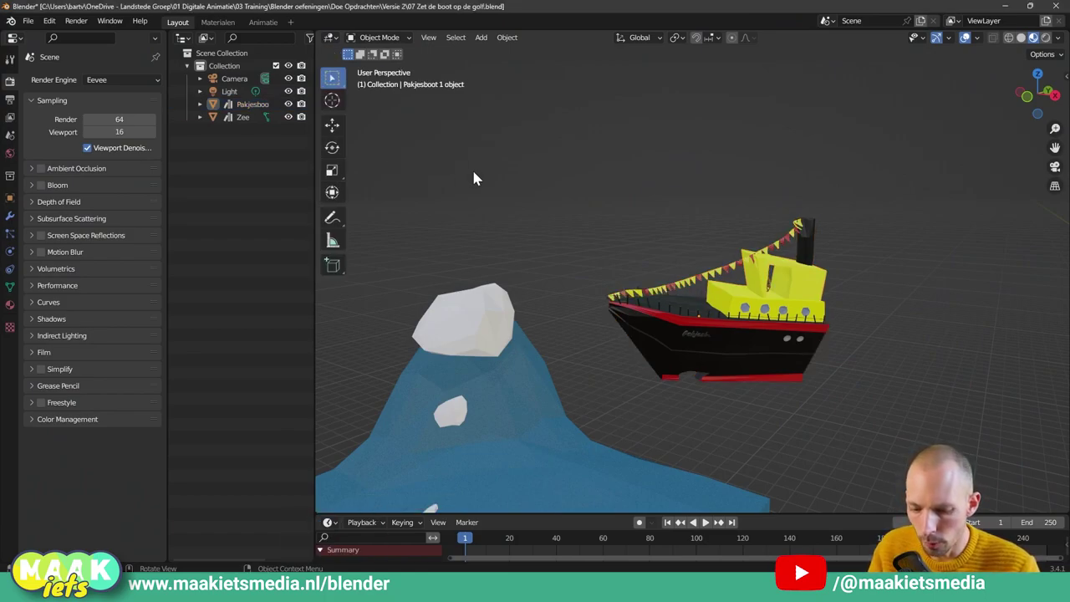
Activate the Rotate tool in the toolbar and select the boat.
mouse_move(612, 117)
mouse_down()
mouse_move(349, 133)
mouse_move(341, 155)
mouse_up()
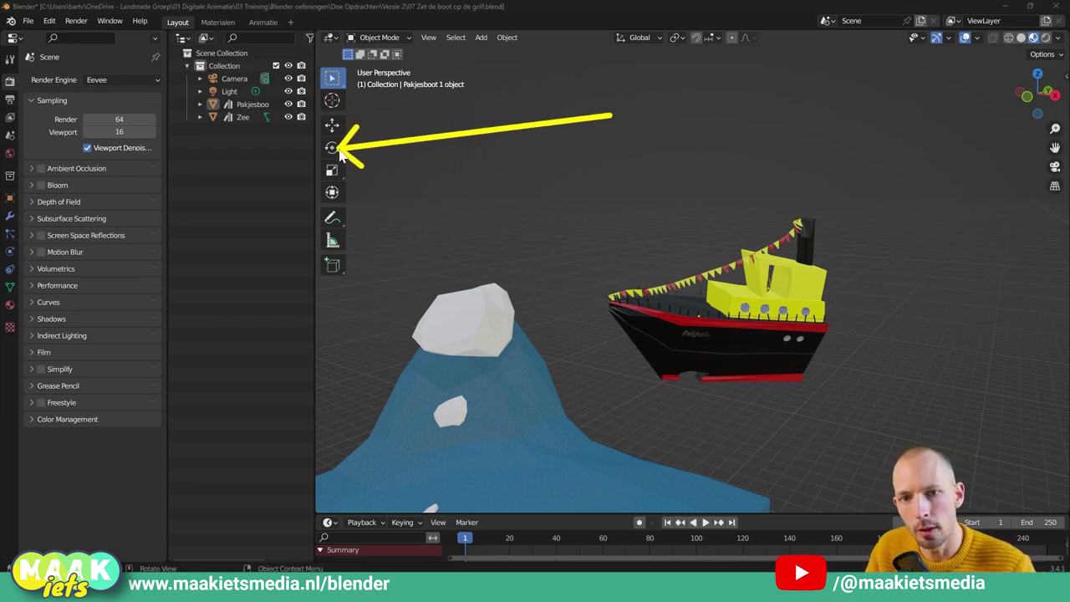
click(332, 148)
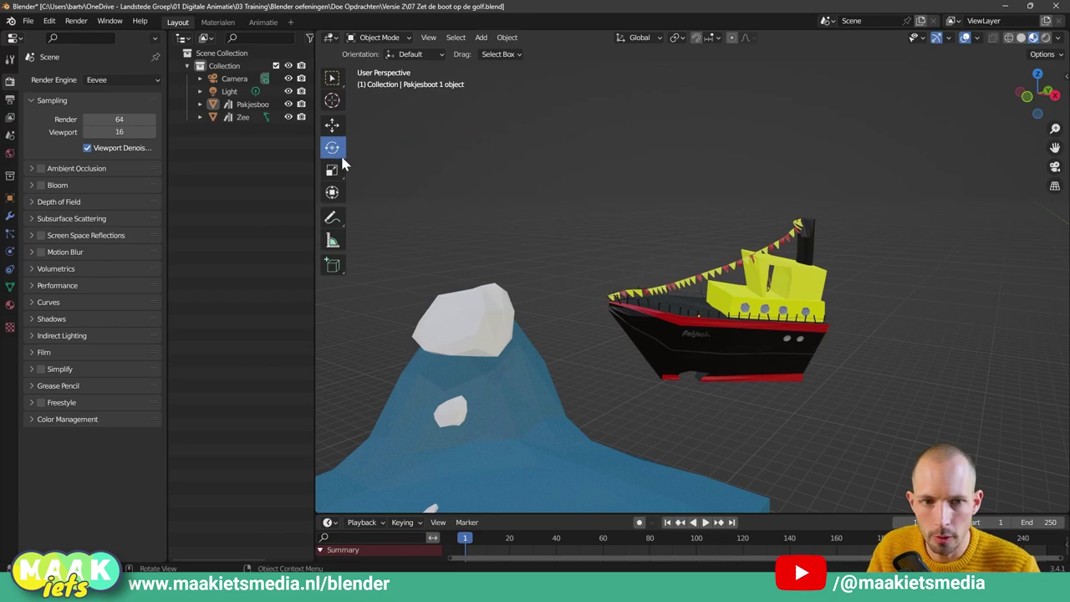
click(702, 311)
Tumble the boat with the rotation gizmo until its bow tips toward the wave.
mouse_move(761, 309)
middle_down()
mouse_move(786, 316)
mouse_move(684, 284)
middle_up()
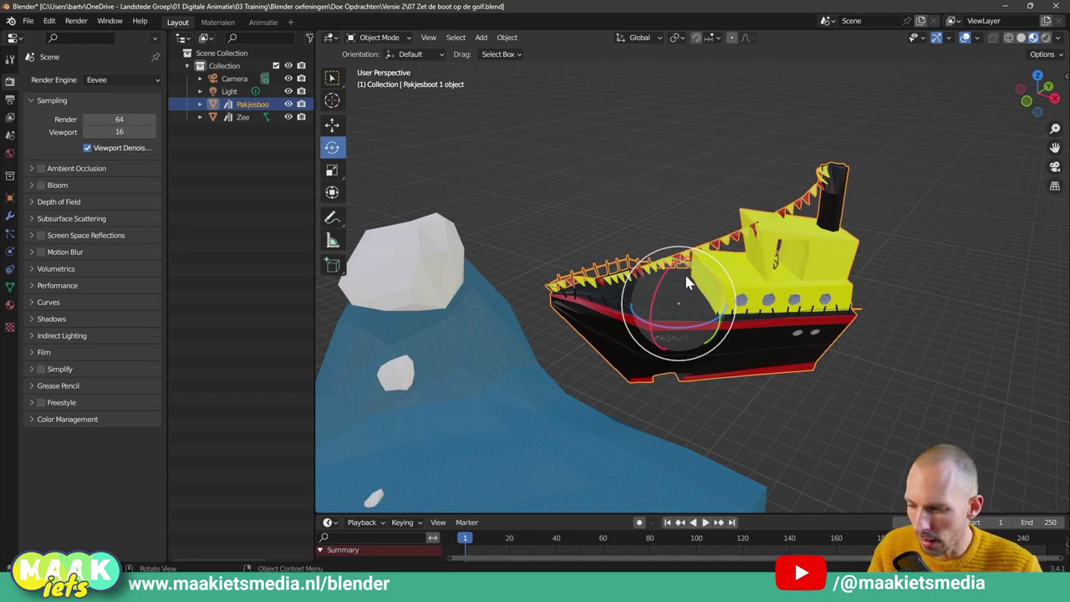
mouse_move(686, 283)
mouse_down()
mouse_move(643, 243)
mouse_move(702, 276)
mouse_move(677, 288)
mouse_move(661, 326)
mouse_move(669, 283)
mouse_move(705, 272)
mouse_move(718, 312)
mouse_move(791, 328)
mouse_up()
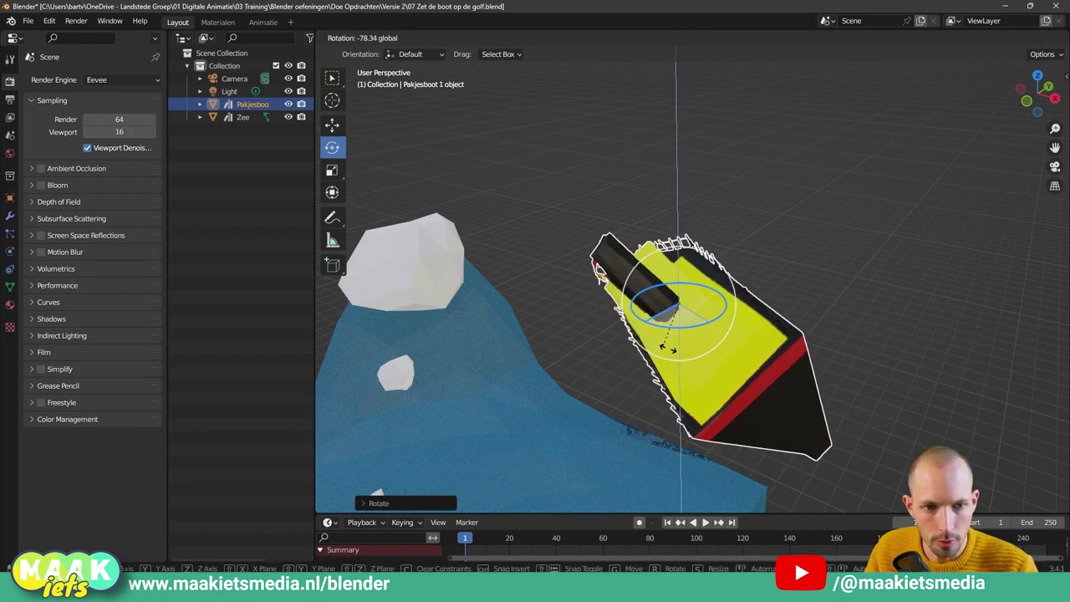
middle_drag(790, 324, 694, 331)
drag(694, 330, 692, 294)
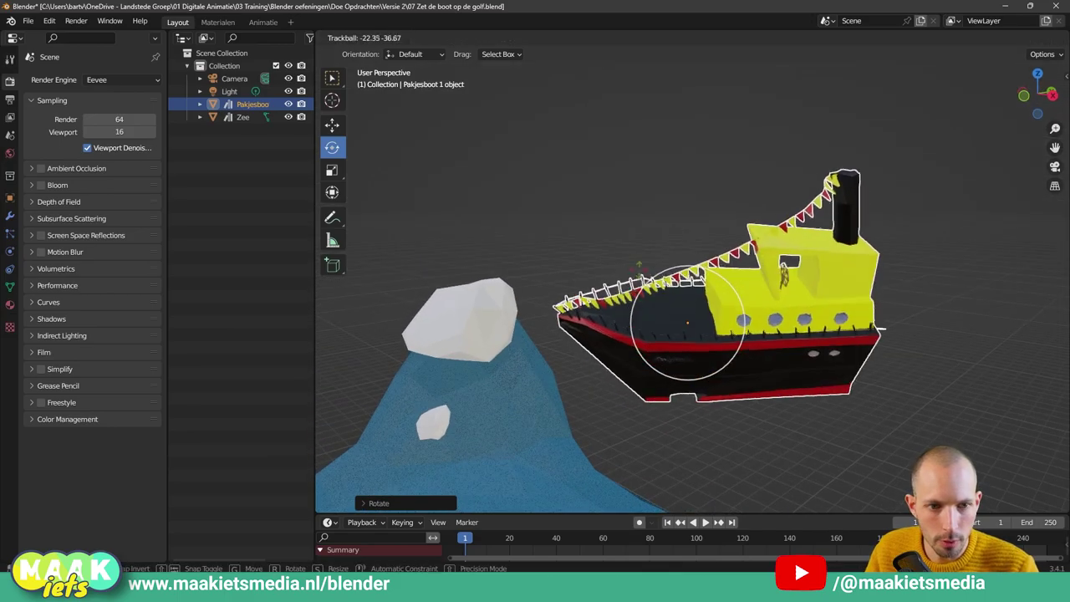
middle_drag(692, 294, 740, 293)
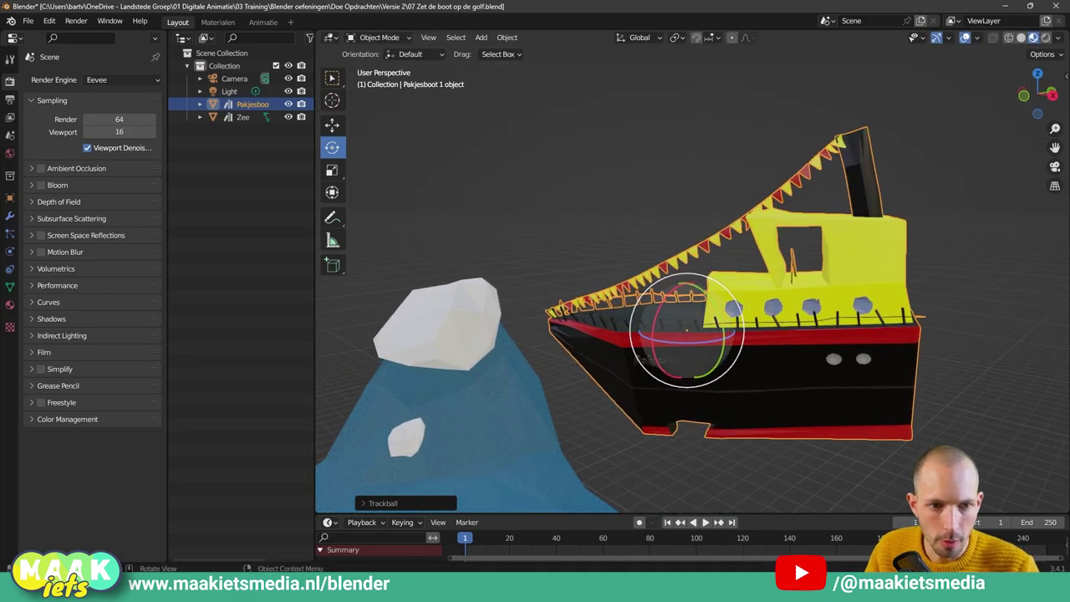
mouse_move(696, 303)
mouse_down()
mouse_move(694, 316)
mouse_move(718, 317)
mouse_move(670, 351)
mouse_move(664, 314)
mouse_up()
Tilt the boat bow-down with the rotate gizmo, then deselect it.
middle_drag(664, 313, 650, 276)
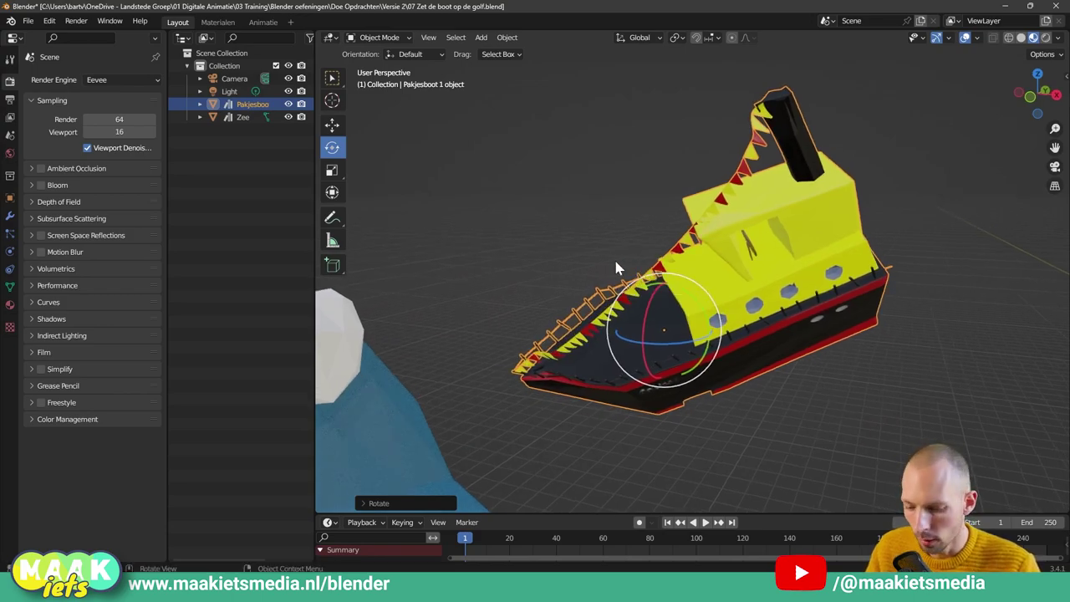
key(r)
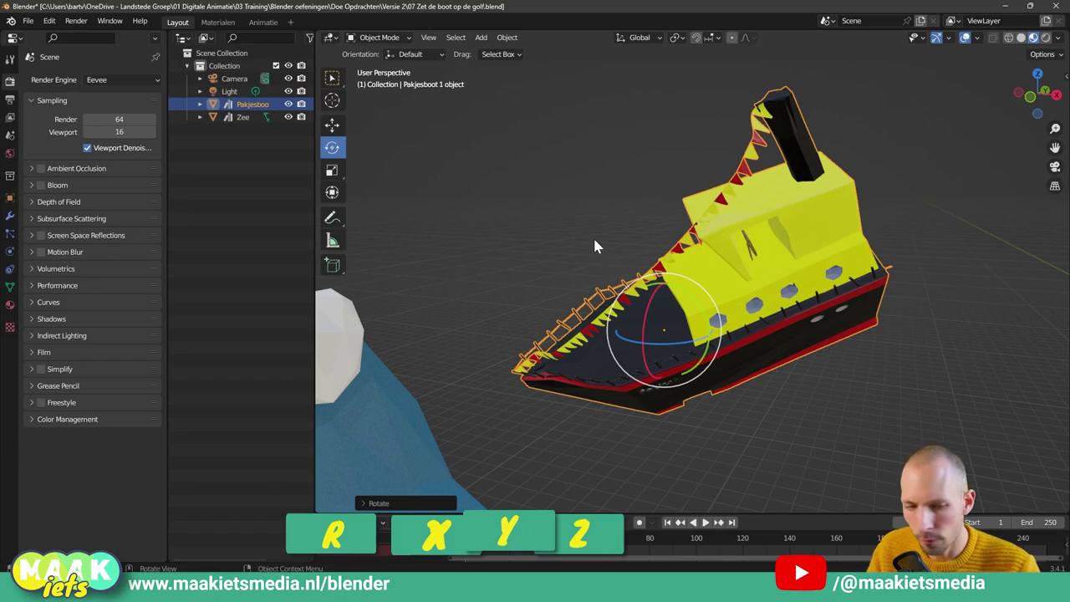
click(593, 237)
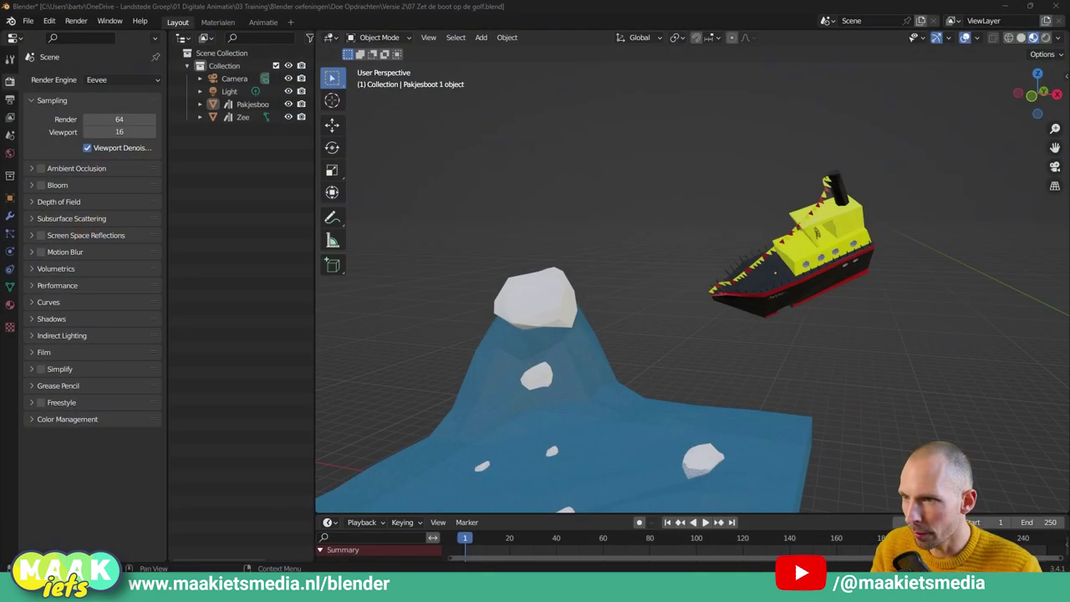
Select the Pakjesboot and move it just right of the wave's white crest.
click(815, 266)
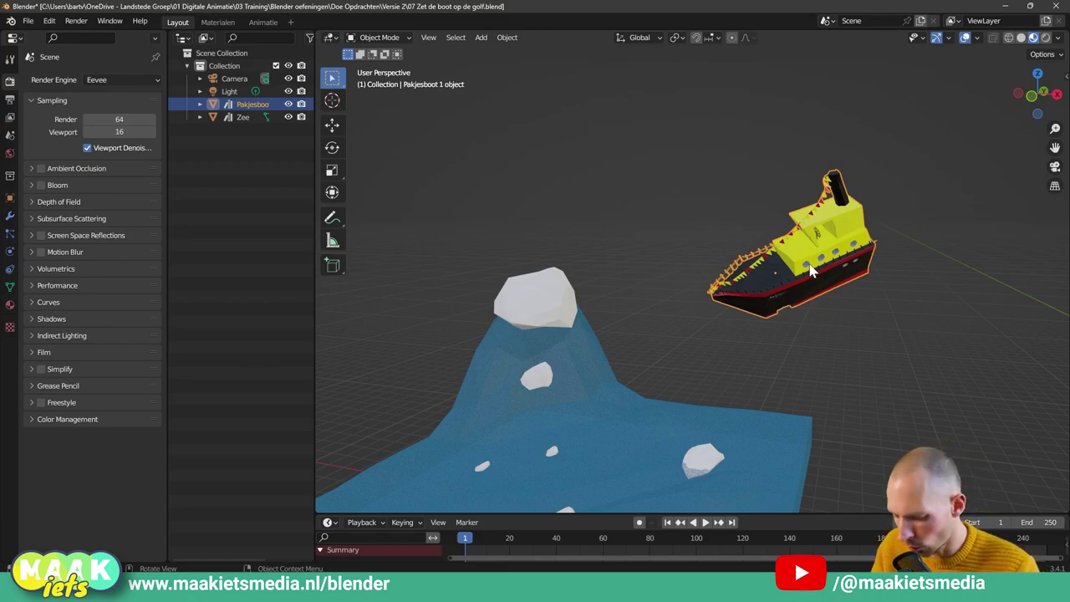
key(g)
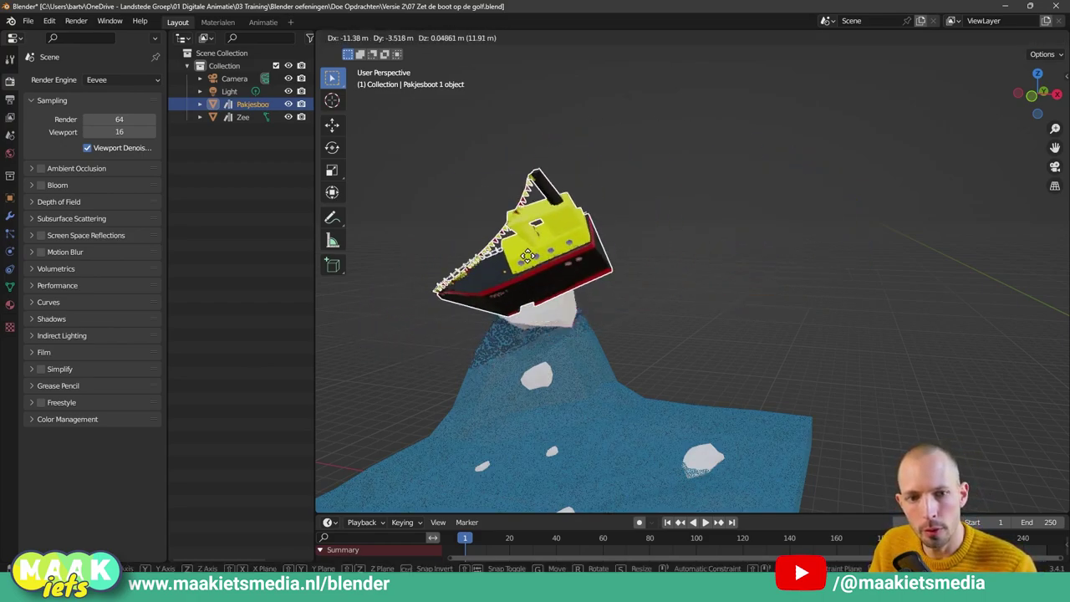
click(749, 297)
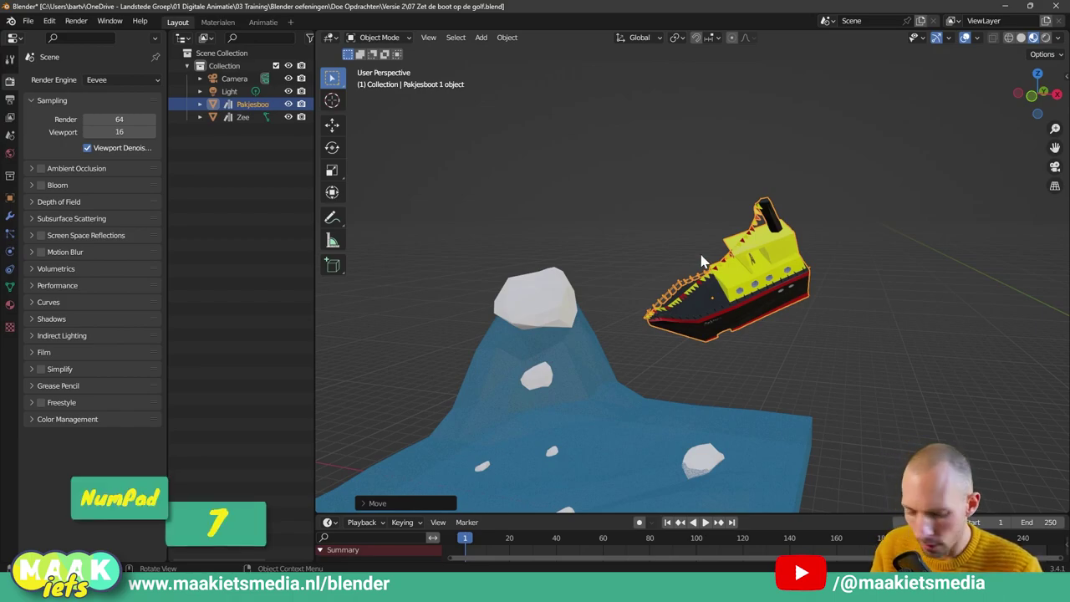
From top view, move the boat directly over the wave's white crest.
key(KP_7)
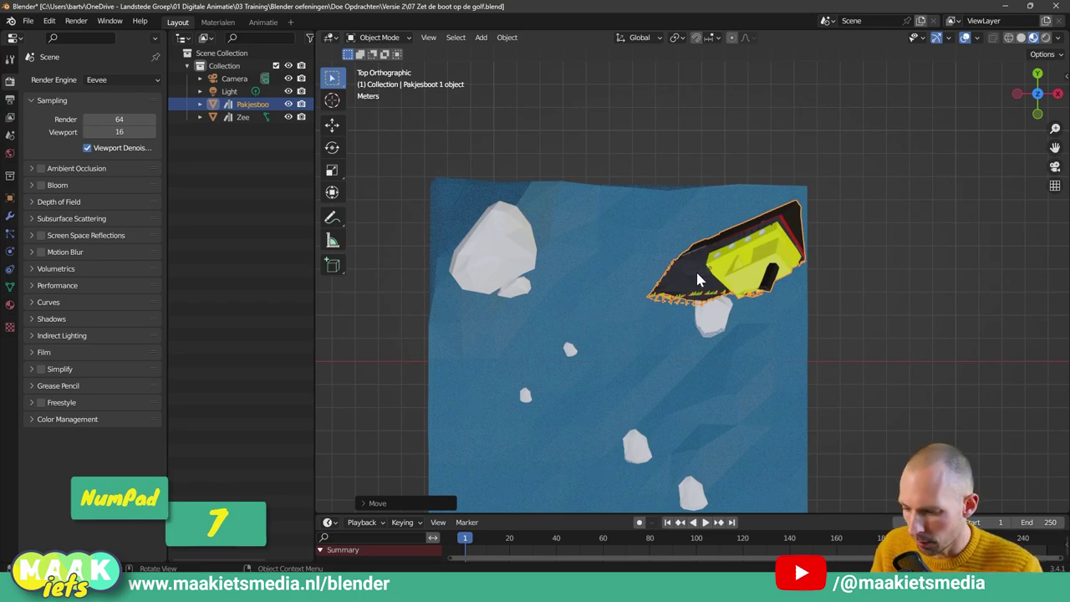
key(g)
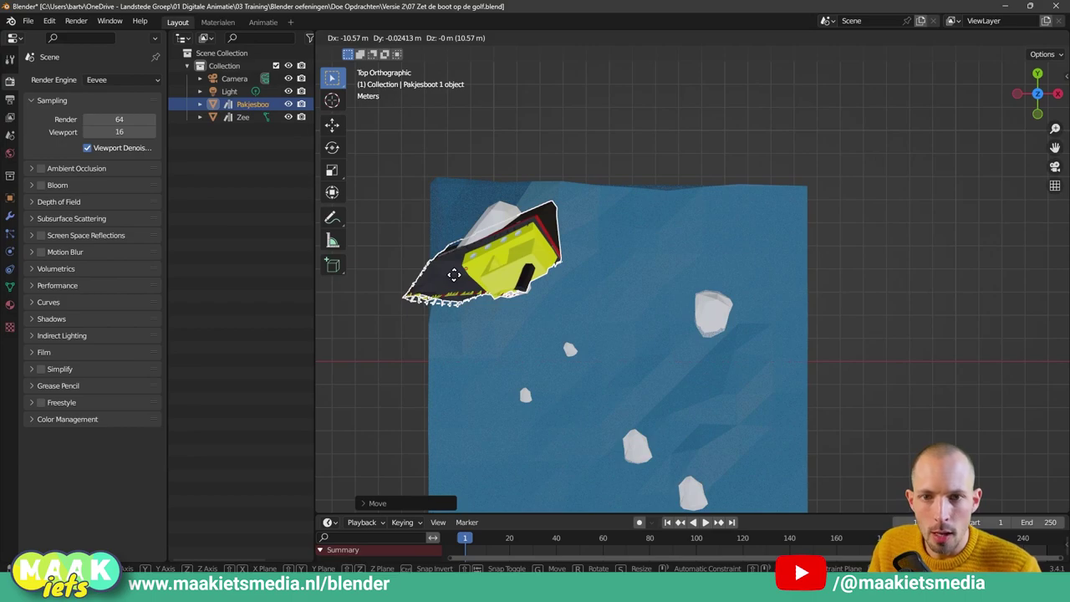
click(454, 274)
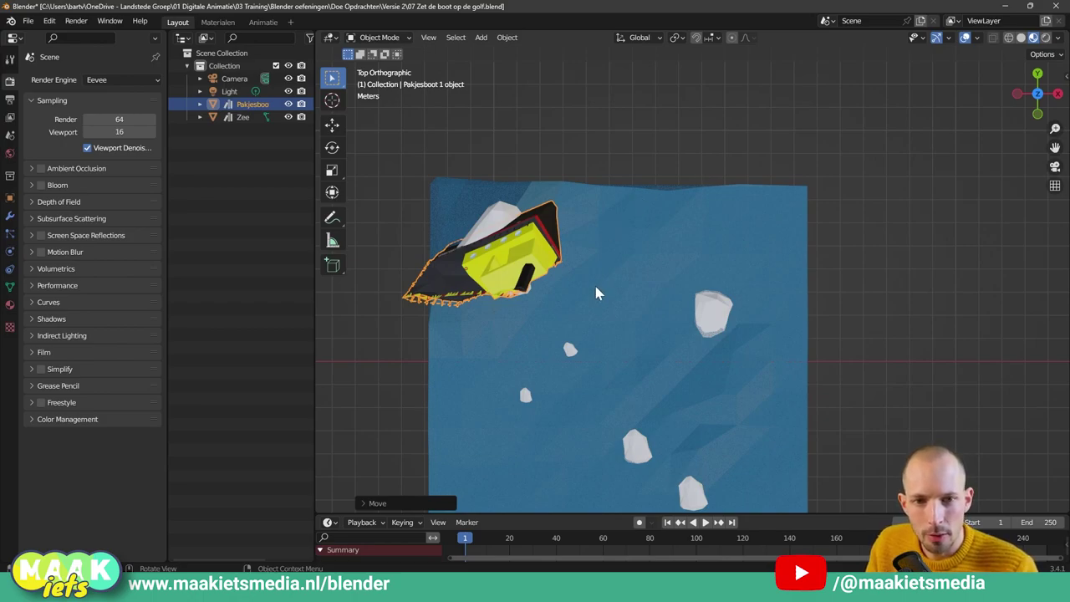
mouse_move(595, 291)
middle_down()
mouse_move(614, 204)
mouse_move(559, 151)
mouse_move(544, 184)
mouse_move(583, 197)
middle_up()
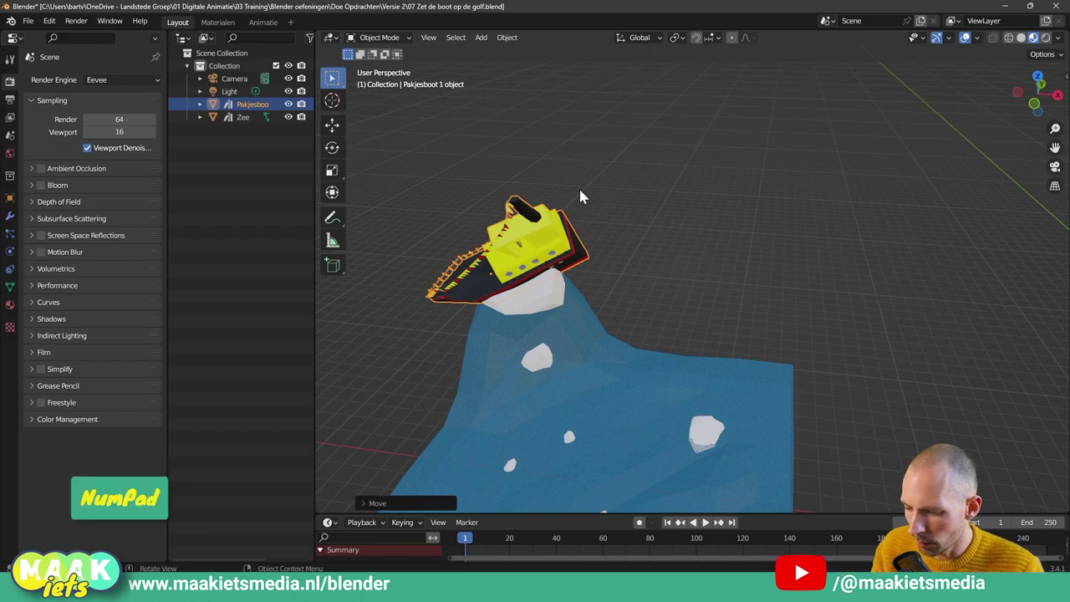
From side view, lower the boat down onto the top of the wave crest.
key(KP_3)
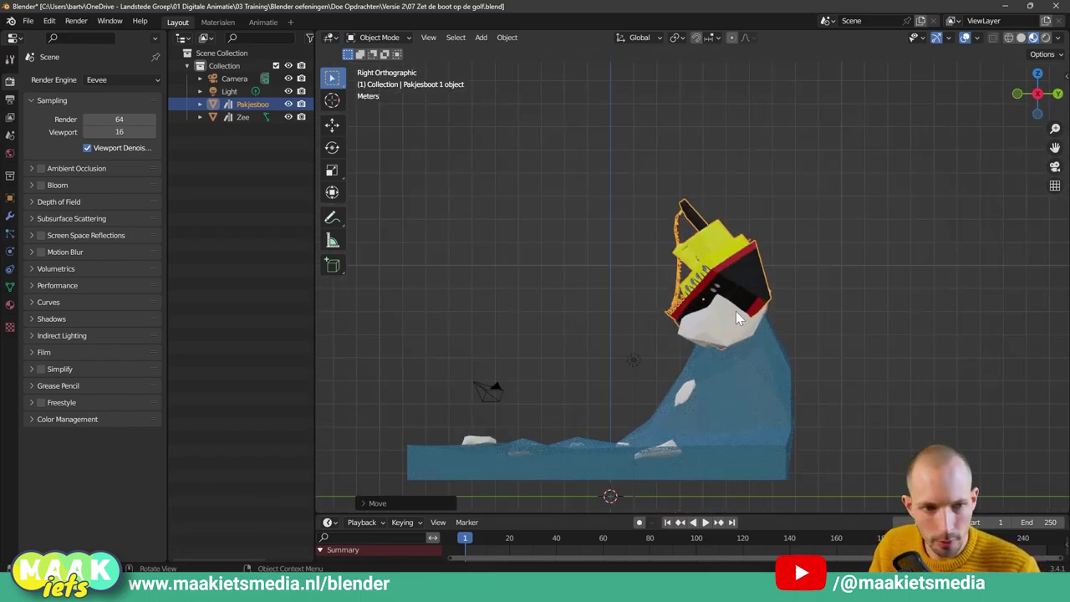
key(r)
key(g)
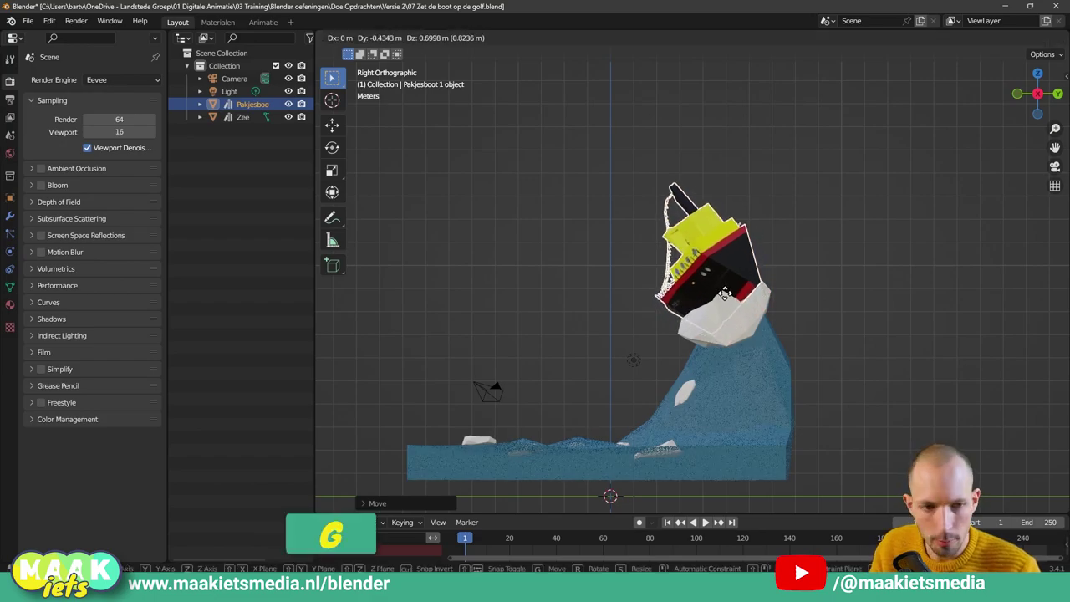
click(709, 281)
mouse_move(709, 281)
middle_down()
mouse_move(615, 357)
mouse_move(716, 368)
mouse_move(805, 358)
mouse_move(755, 368)
mouse_move(757, 354)
mouse_move(686, 332)
mouse_move(707, 341)
middle_up()
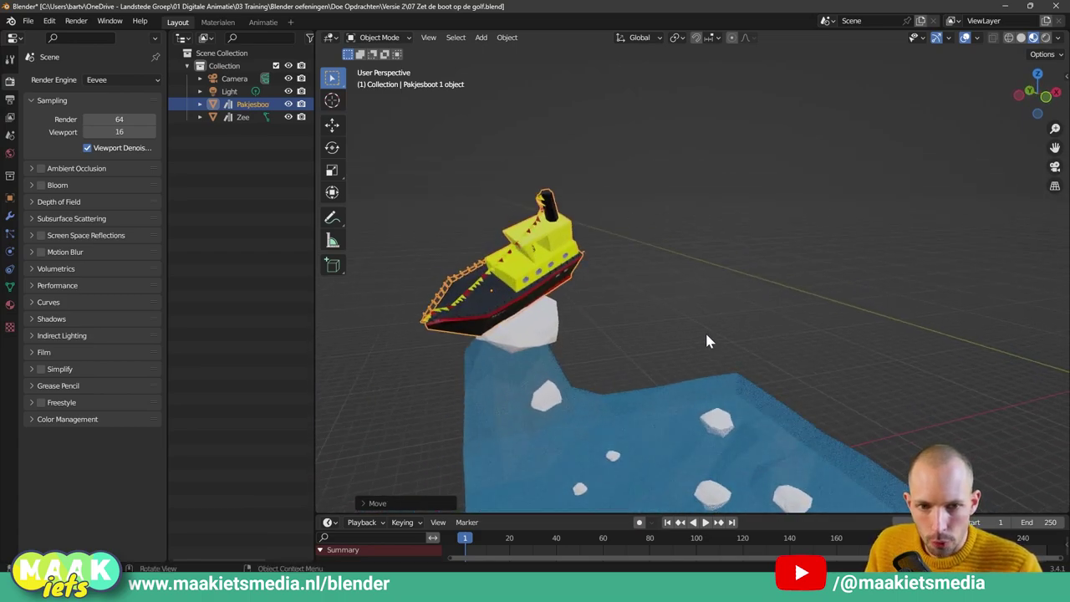
Tilt the boat with a free trackball rotation, then turn it about the Z axis.
key(r)
key(r)
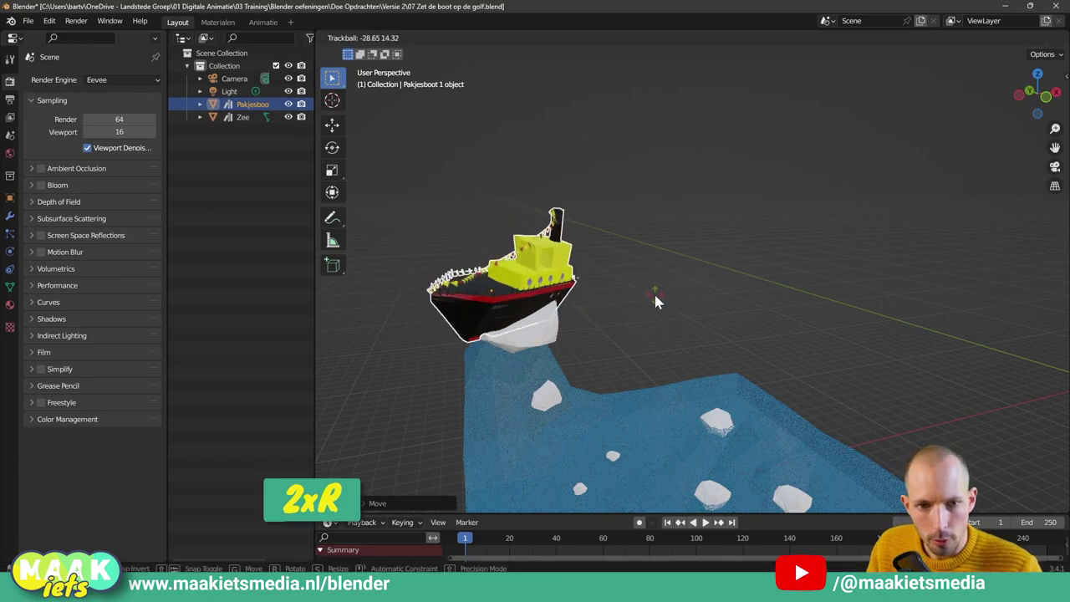
click(641, 319)
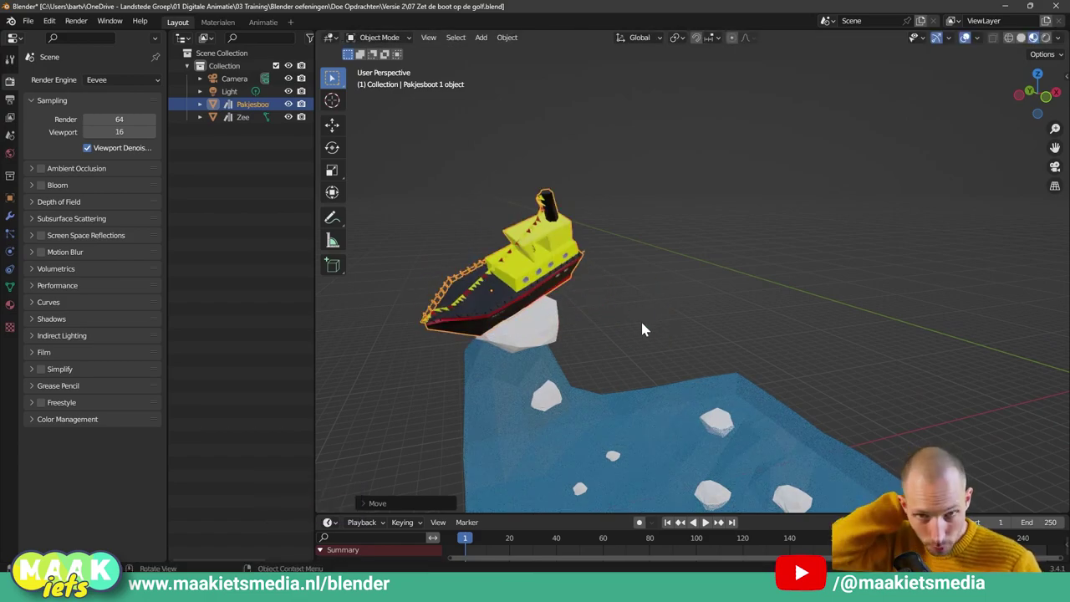
key(r)
key(z)
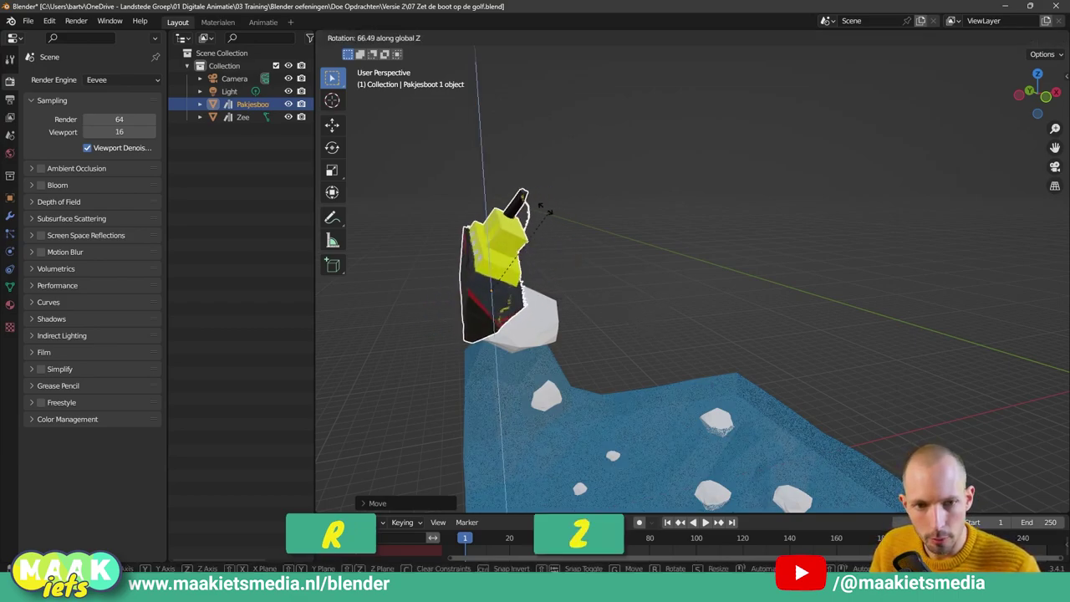
click(513, 215)
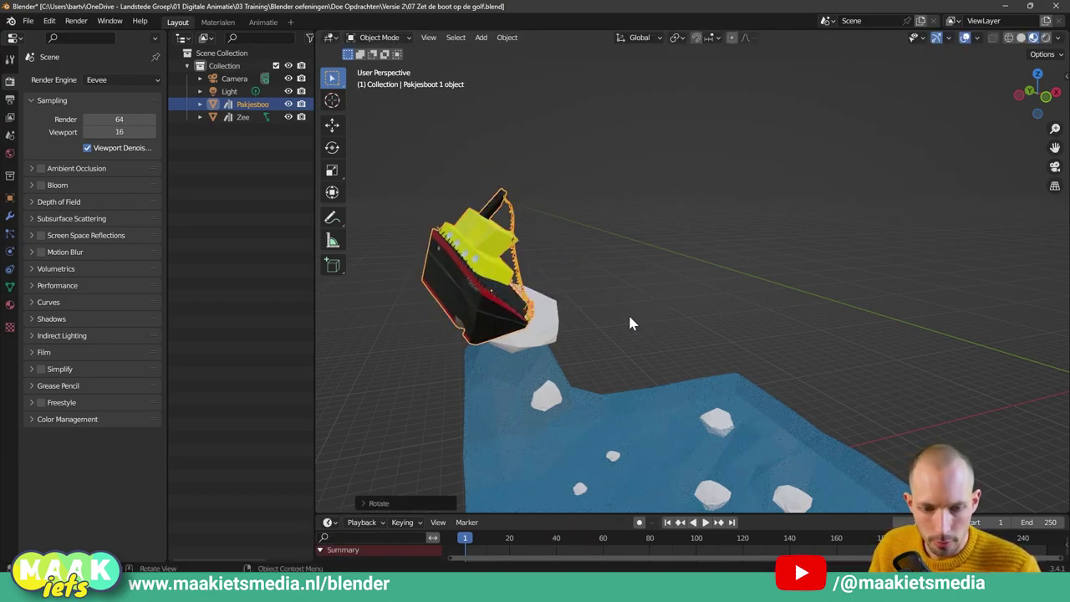
key(KP_1)
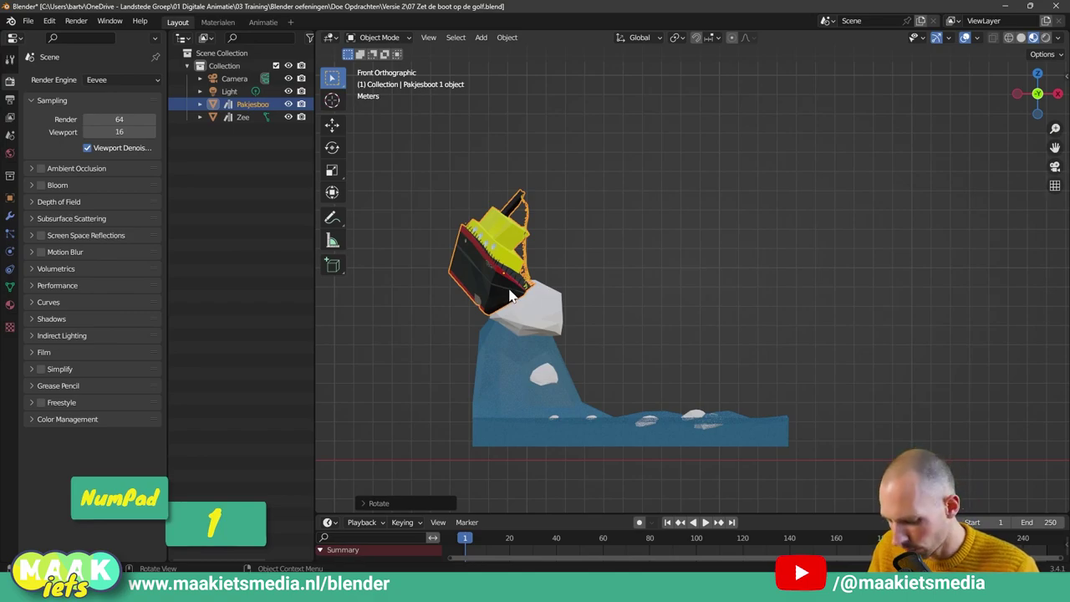
Shift the boat sideways, then nudge it from top view onto the crest's middle.
mouse_move(500, 306)
mouse_down()
mouse_move(513, 286)
mouse_move(567, 301)
mouse_up()
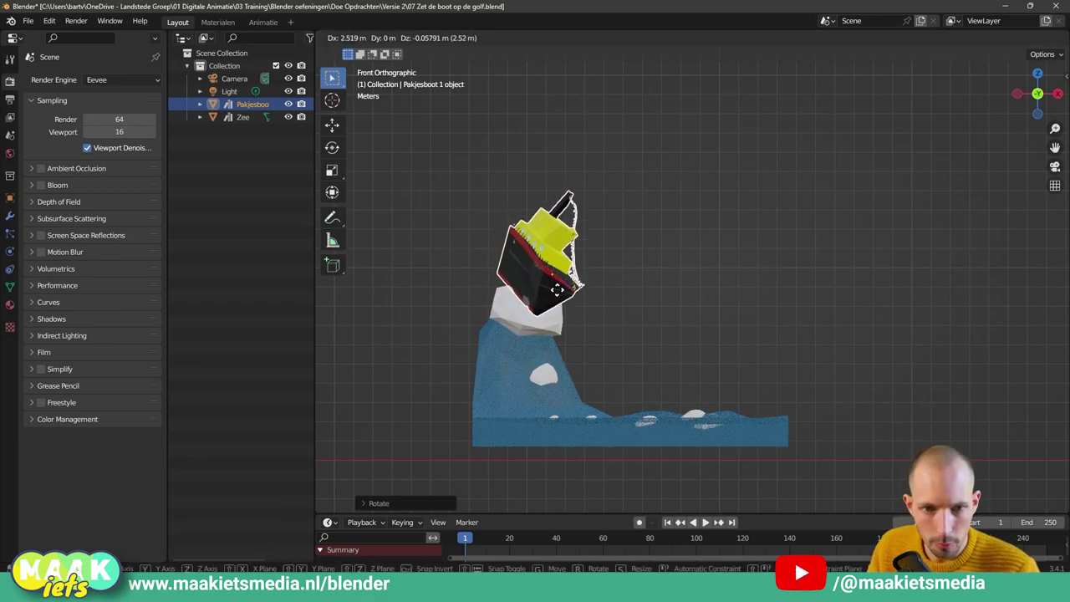
middle_drag(567, 301, 518, 316)
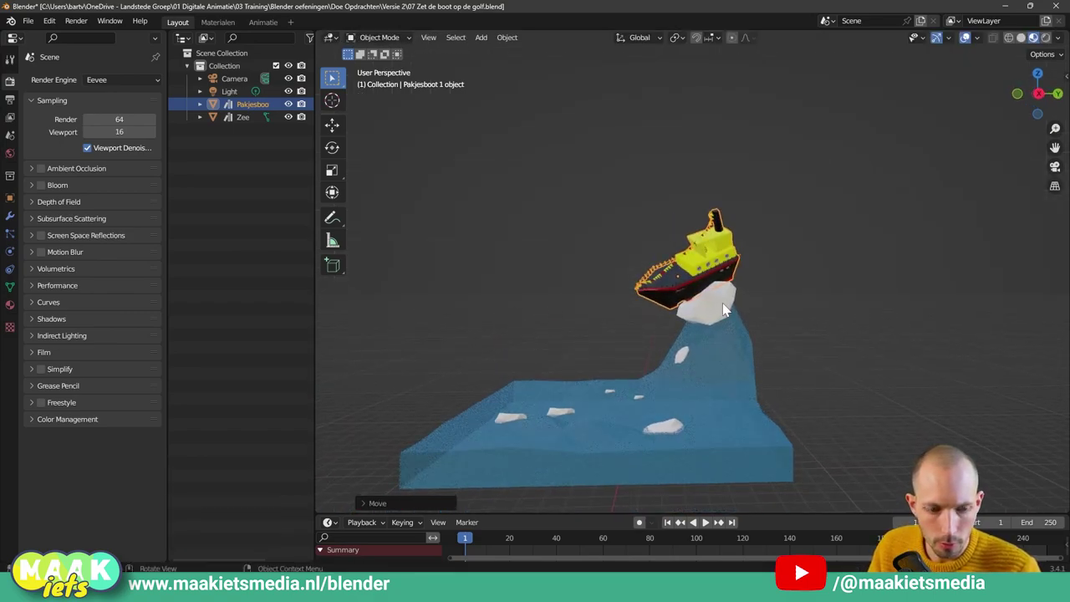
key(KP_7)
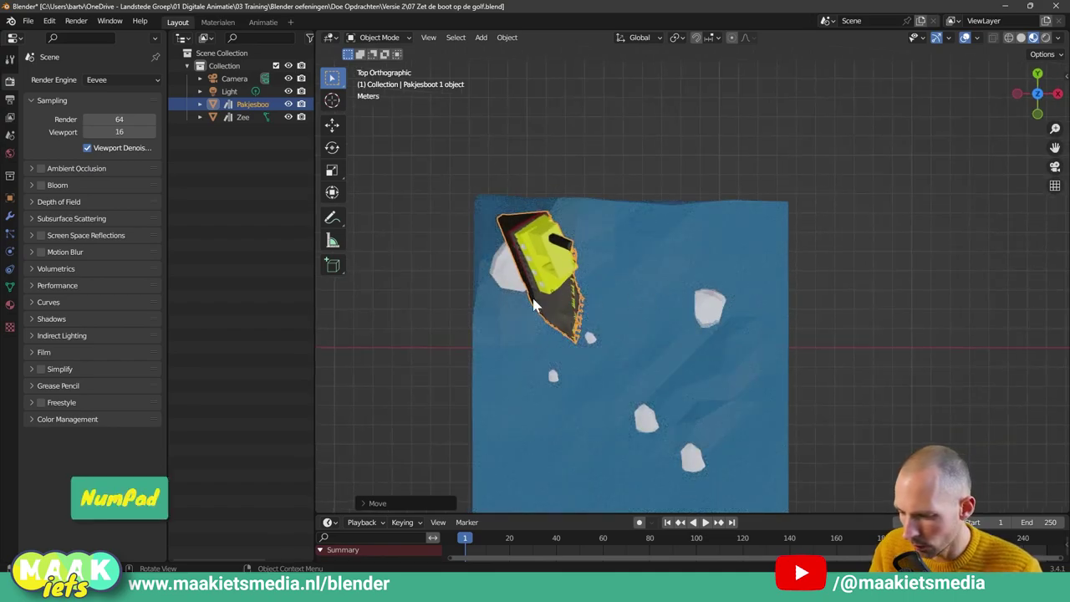
drag(530, 312, 537, 324)
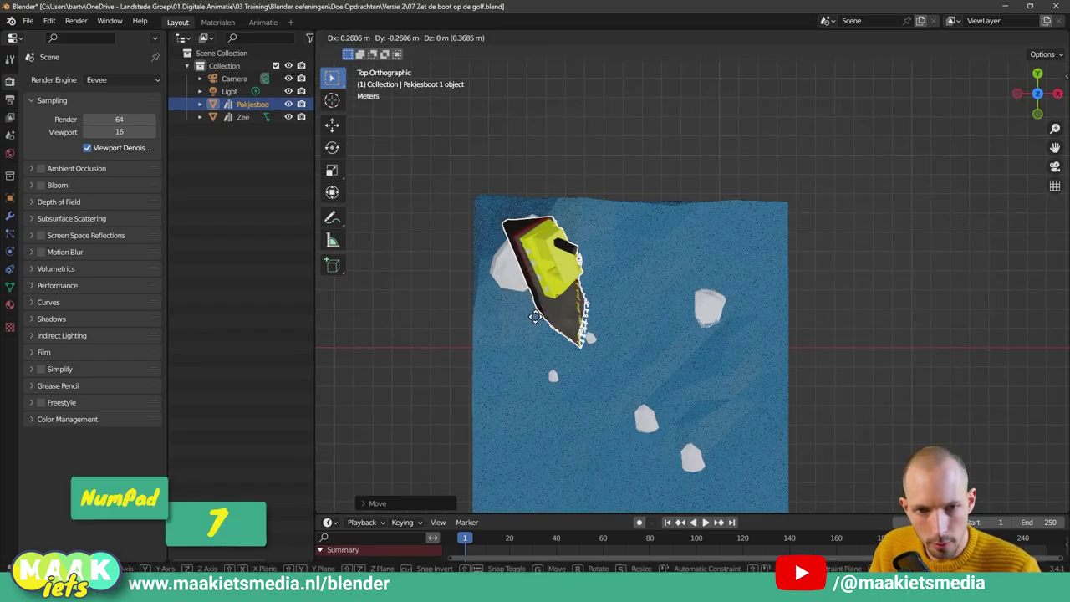
mouse_move(537, 324)
middle_down()
mouse_move(766, 198)
mouse_move(790, 205)
mouse_move(628, 315)
mouse_move(535, 281)
mouse_move(693, 274)
mouse_move(692, 261)
middle_up()
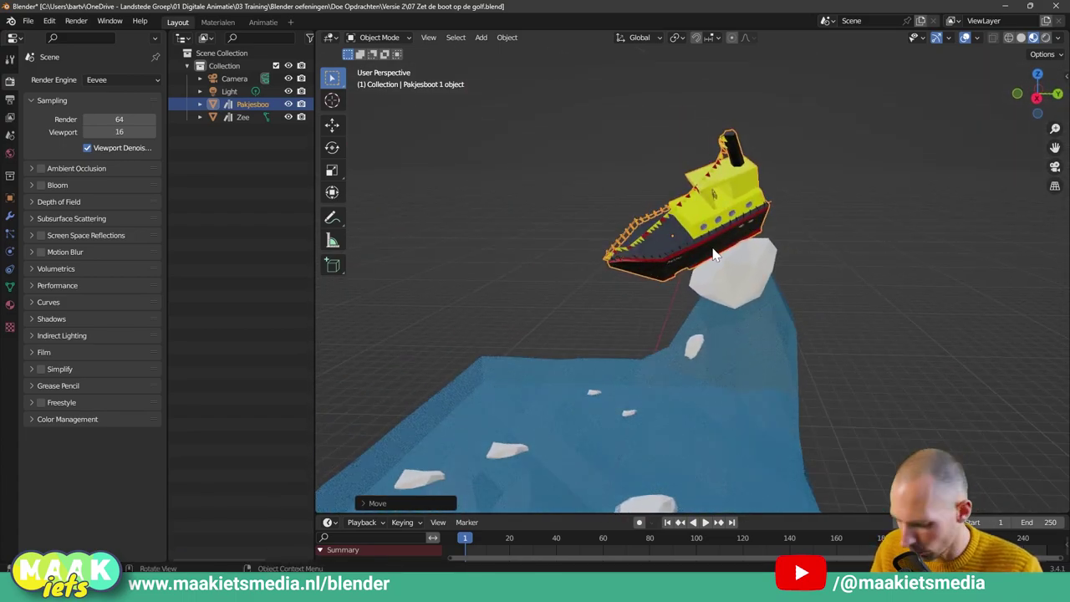
Lower the boat about 0.31 m along global Z so its hull rests on the crest.
key(g)
key(z)
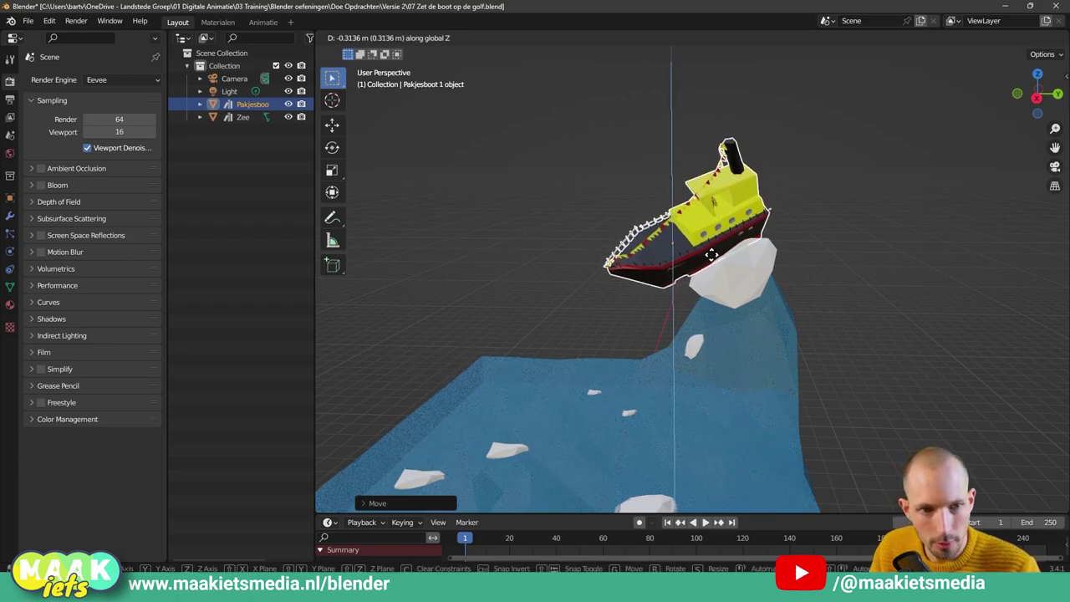
click(806, 295)
mouse_move(806, 294)
middle_down()
mouse_move(817, 292)
mouse_move(776, 276)
mouse_move(870, 265)
mouse_move(877, 254)
mouse_move(688, 280)
mouse_move(618, 311)
mouse_move(712, 315)
mouse_move(680, 298)
mouse_move(657, 335)
mouse_move(717, 335)
mouse_move(772, 319)
mouse_move(535, 312)
mouse_move(623, 296)
middle_up()
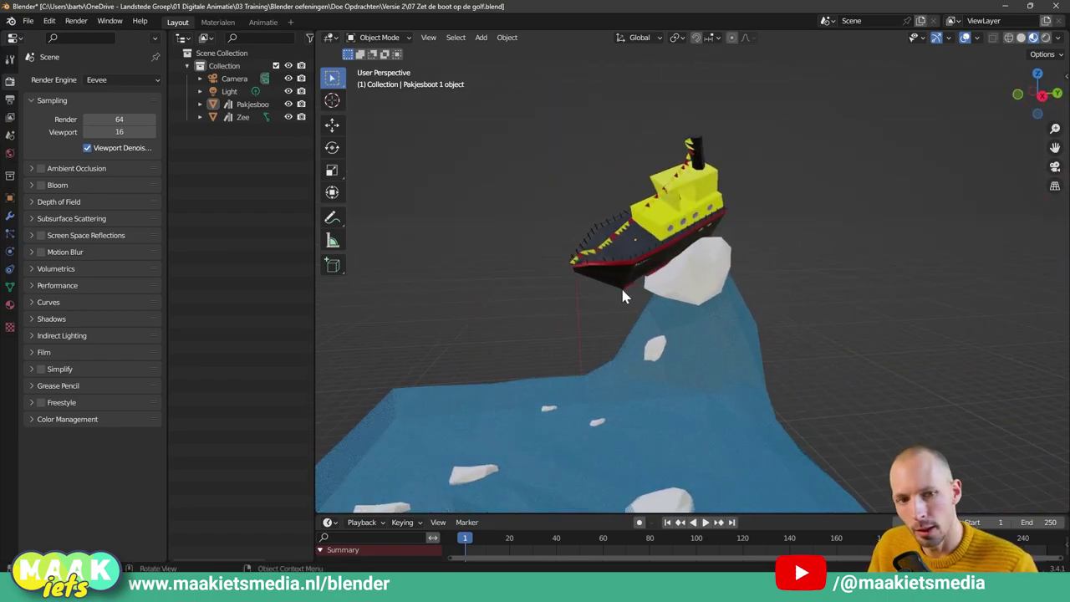